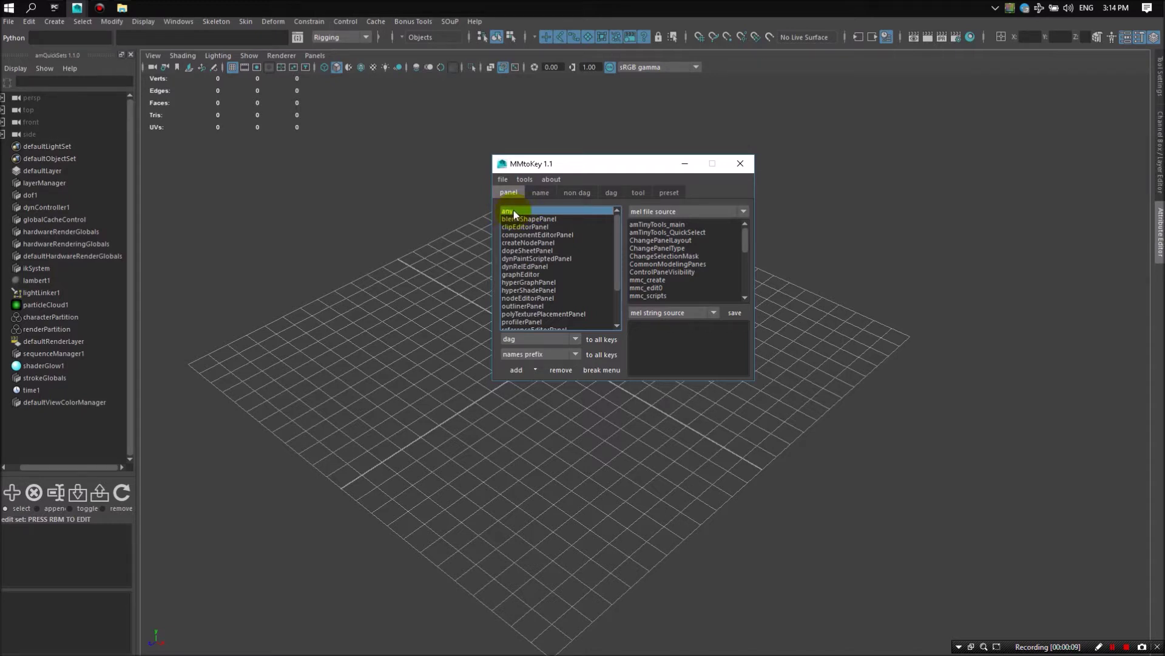
Look over the dag and tool key lists in MMtoKey, finishing on the dag keys with the viewport uncovered
drag(611, 165, 514, 169)
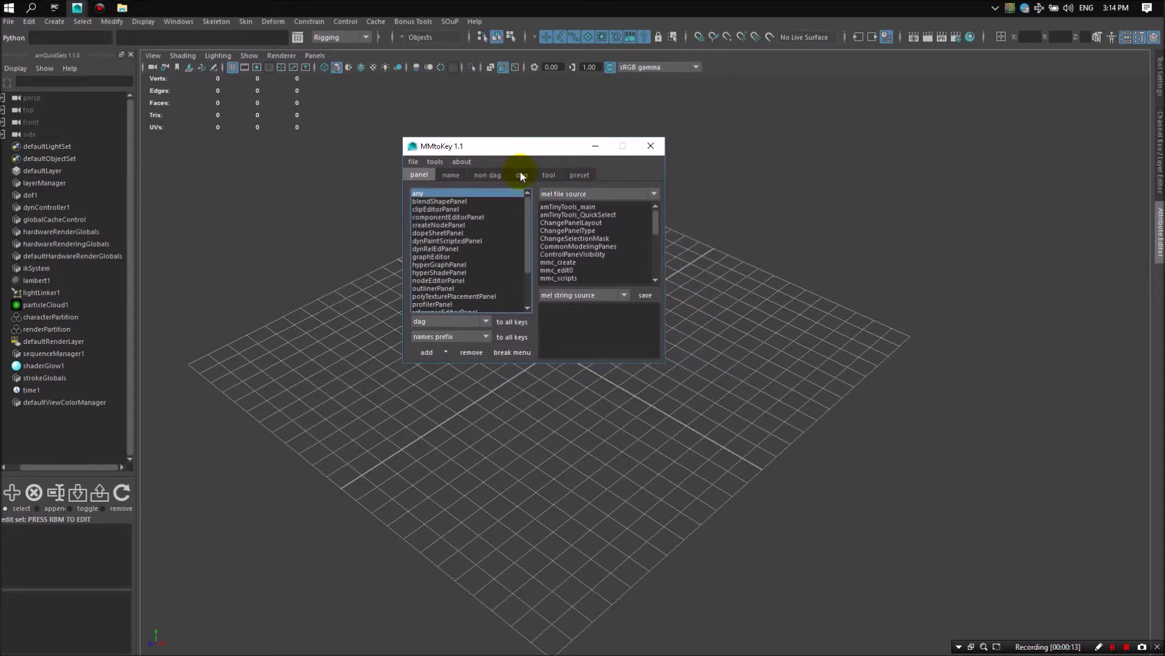
click(521, 175)
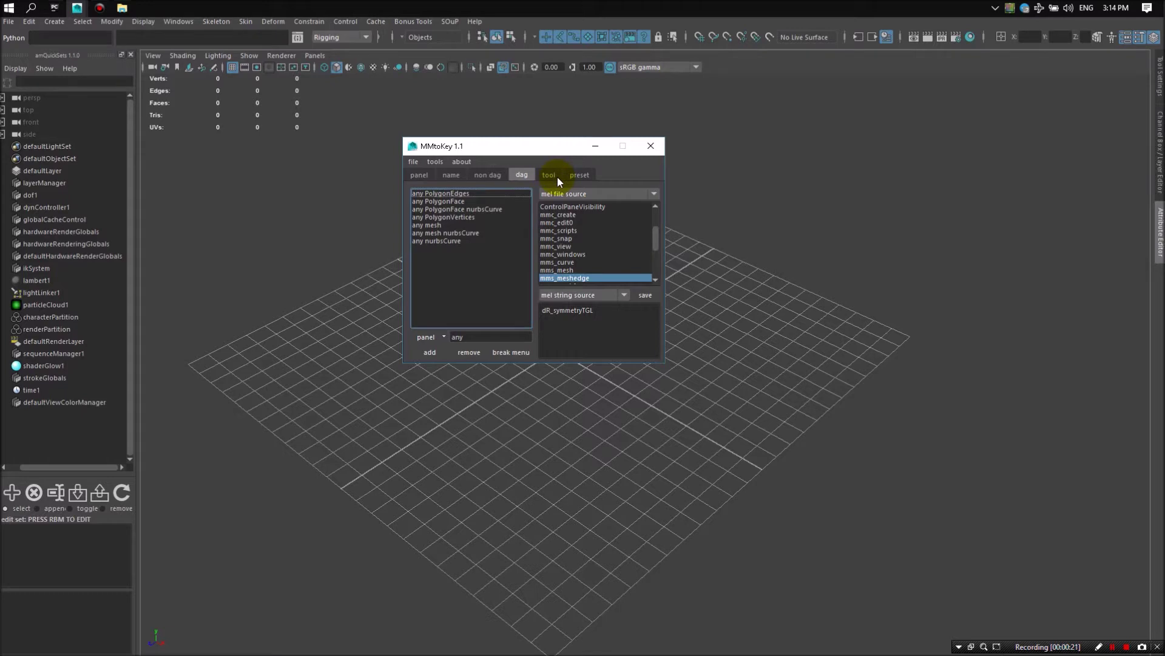
click(556, 176)
click(523, 174)
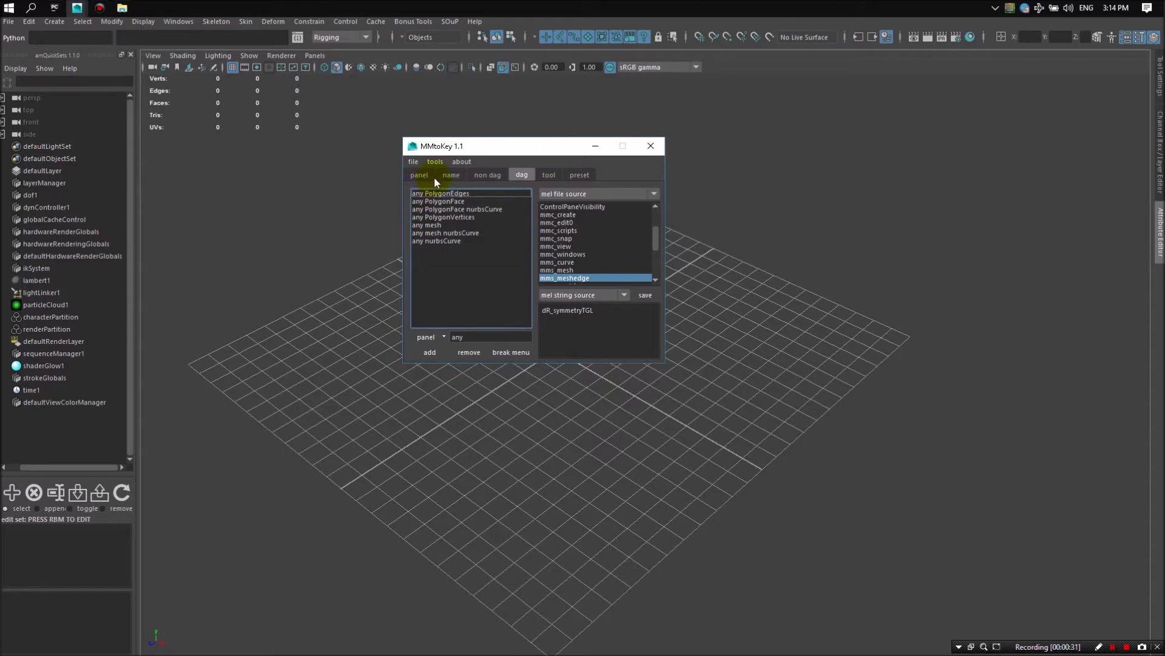
drag(473, 144, 573, 148)
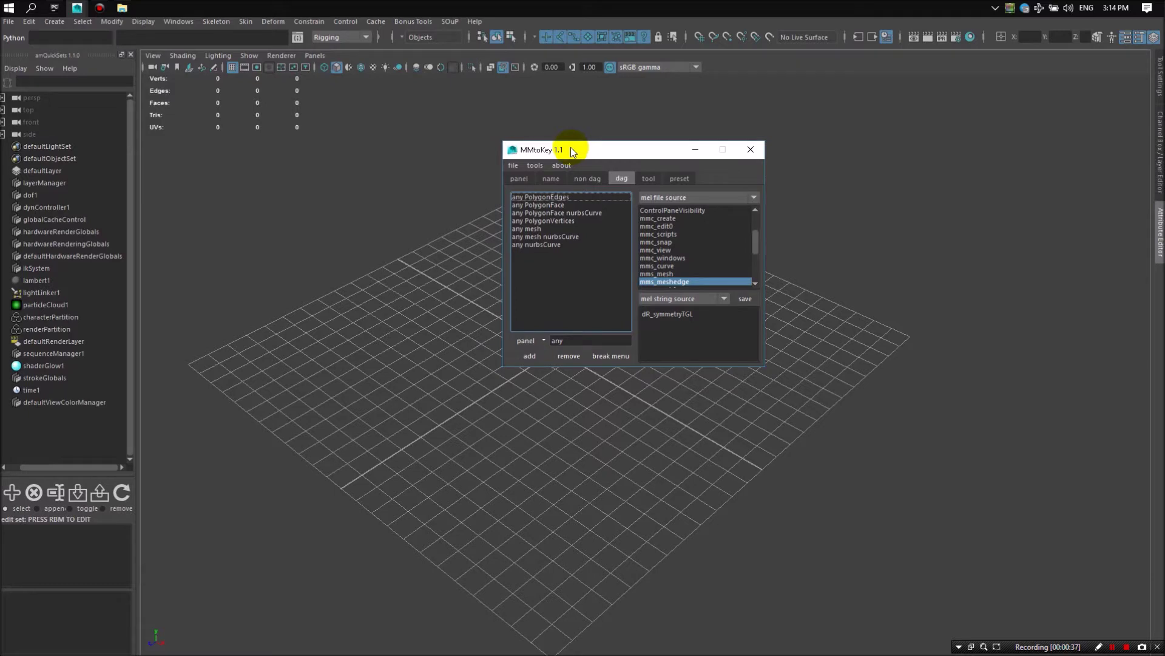
drag(571, 150, 636, 155)
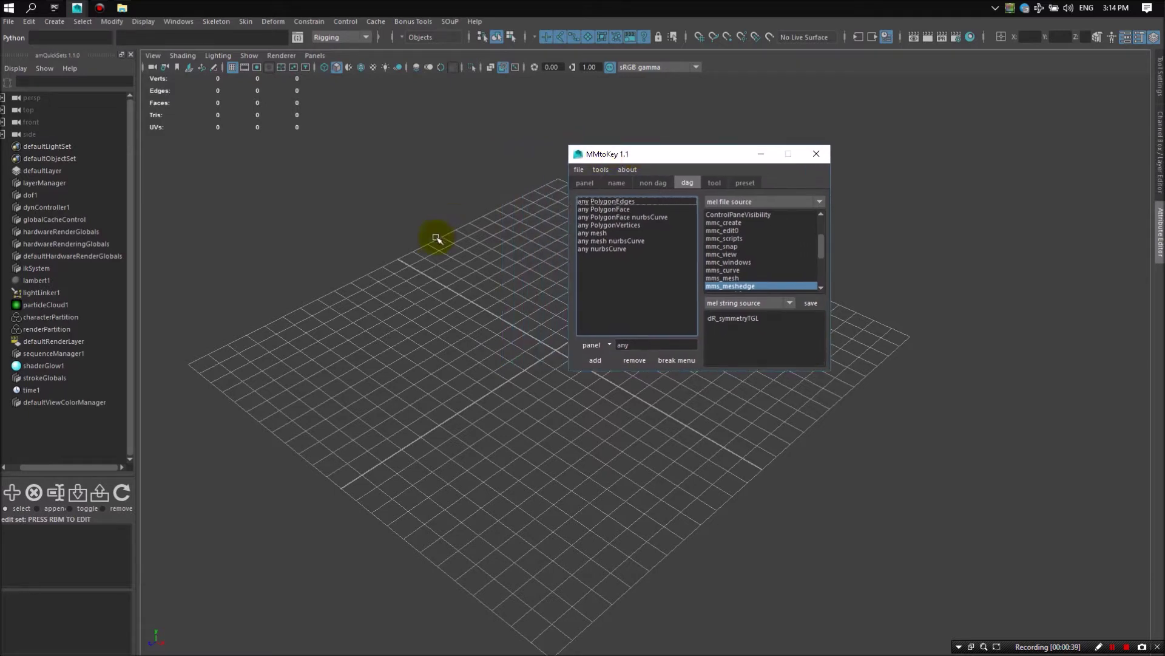
alt+middle_drag(437, 238, 409, 244)
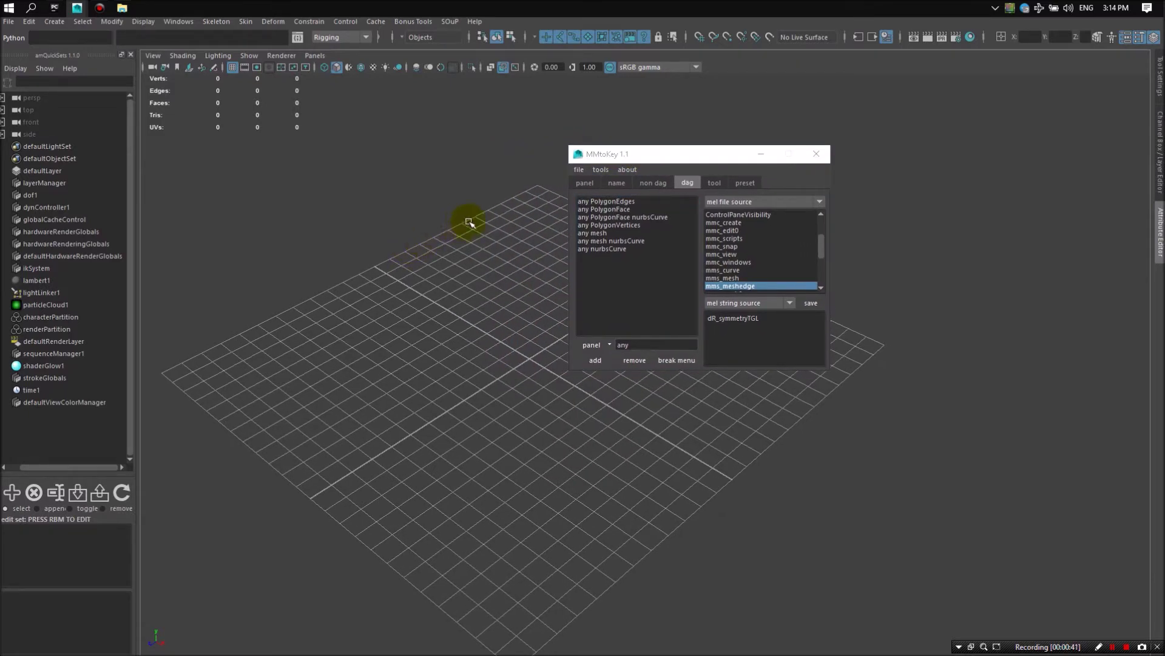
alt+middle_drag(470, 222, 453, 261)
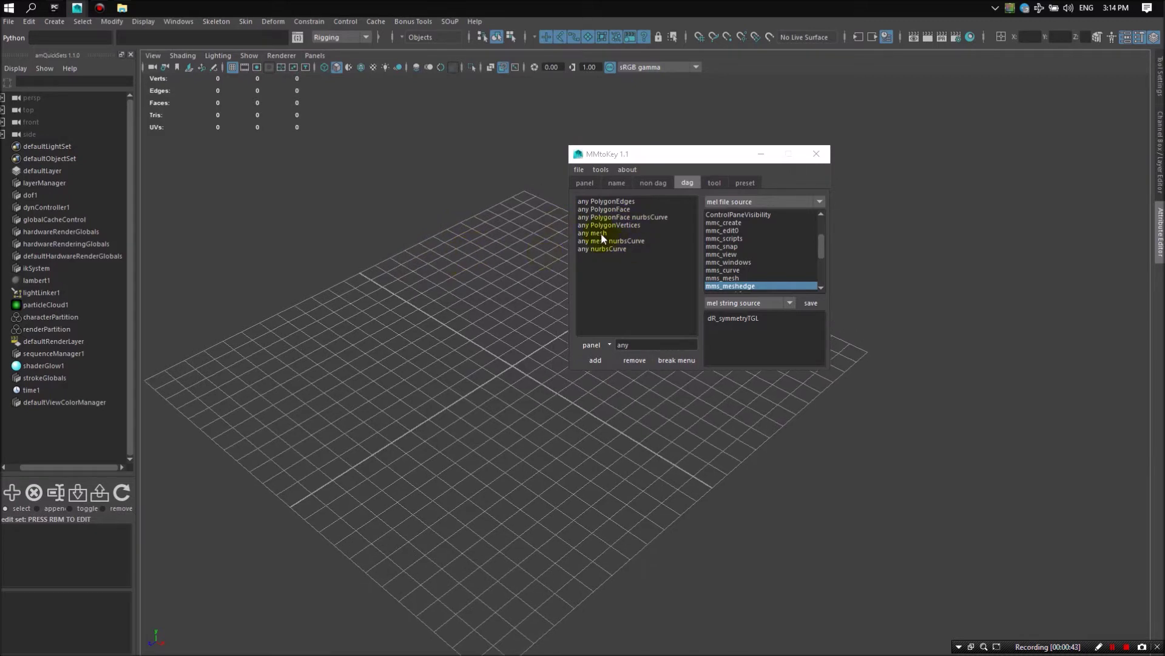
Select the any mesh dag key and set the panel for a new key to modelPanel
click(601, 233)
alt+middle_drag(489, 270, 446, 291)
click(592, 344)
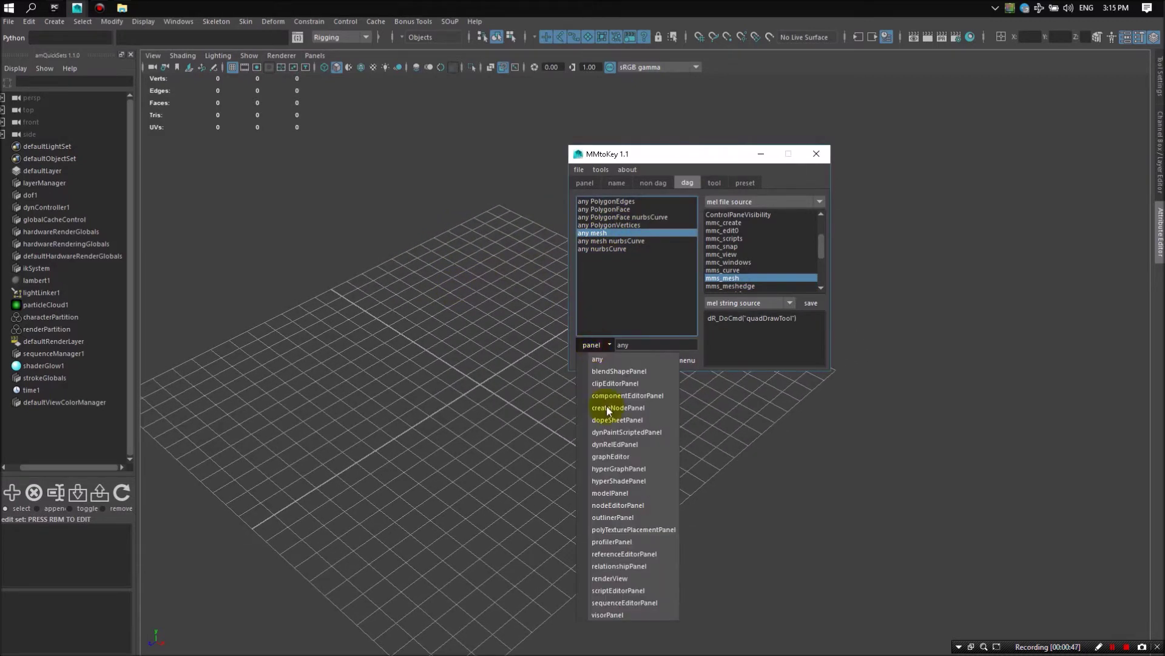
click(617, 493)
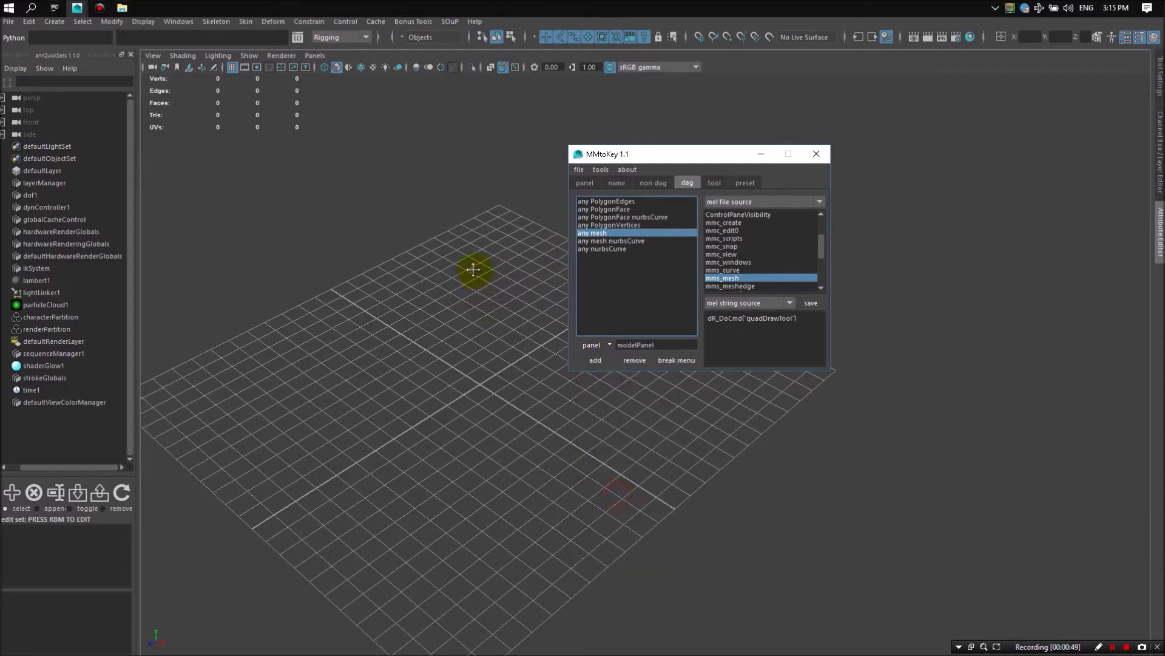
alt+middle_drag(473, 269, 445, 285)
Create a polygon plane on the viewport grid and leave only the plane selected
click(451, 319)
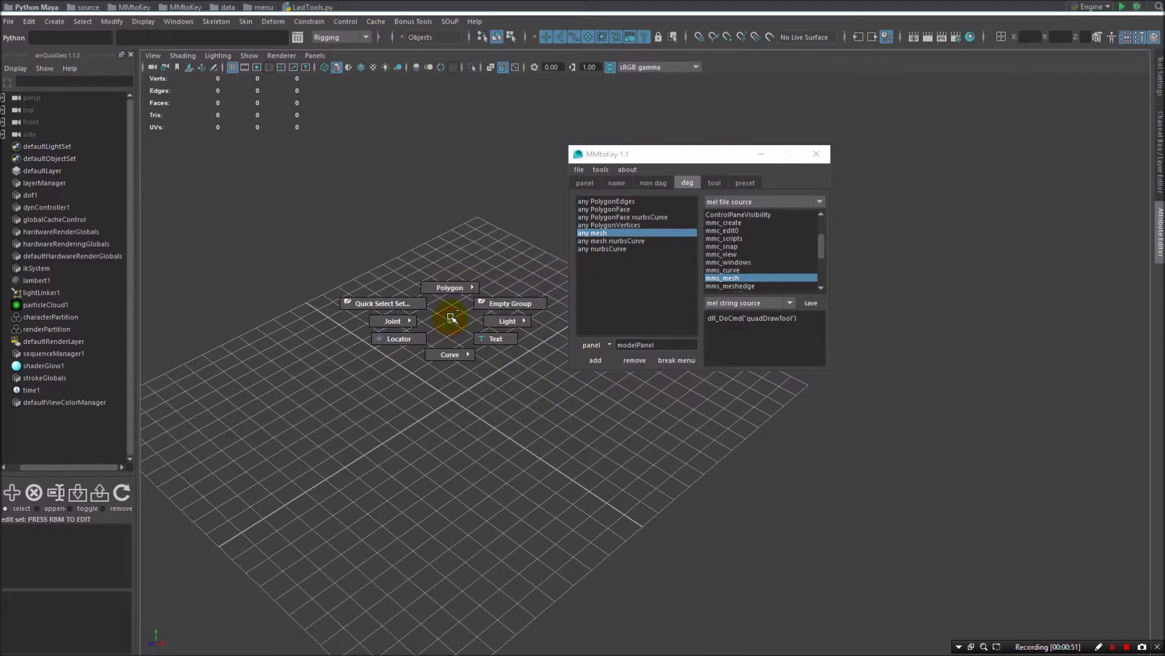
mouse_move(450, 318)
mouse_down()
mouse_move(450, 300)
mouse_move(434, 461)
mouse_up()
alt+middle_drag(441, 300, 431, 329)
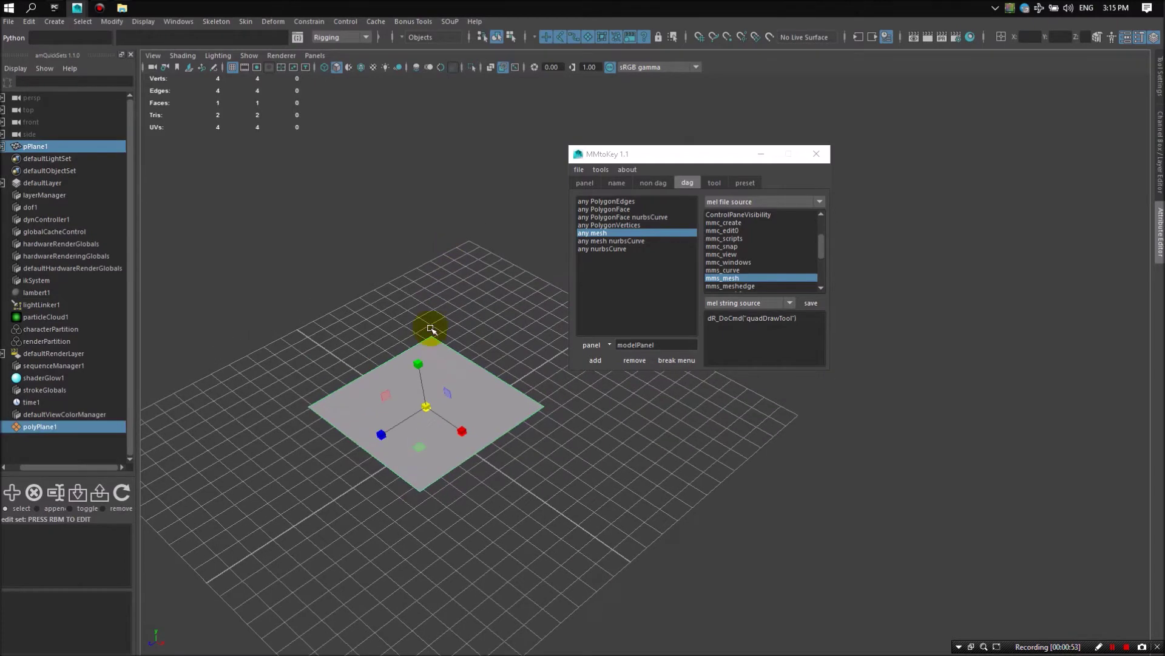
click(431, 328)
click(385, 442)
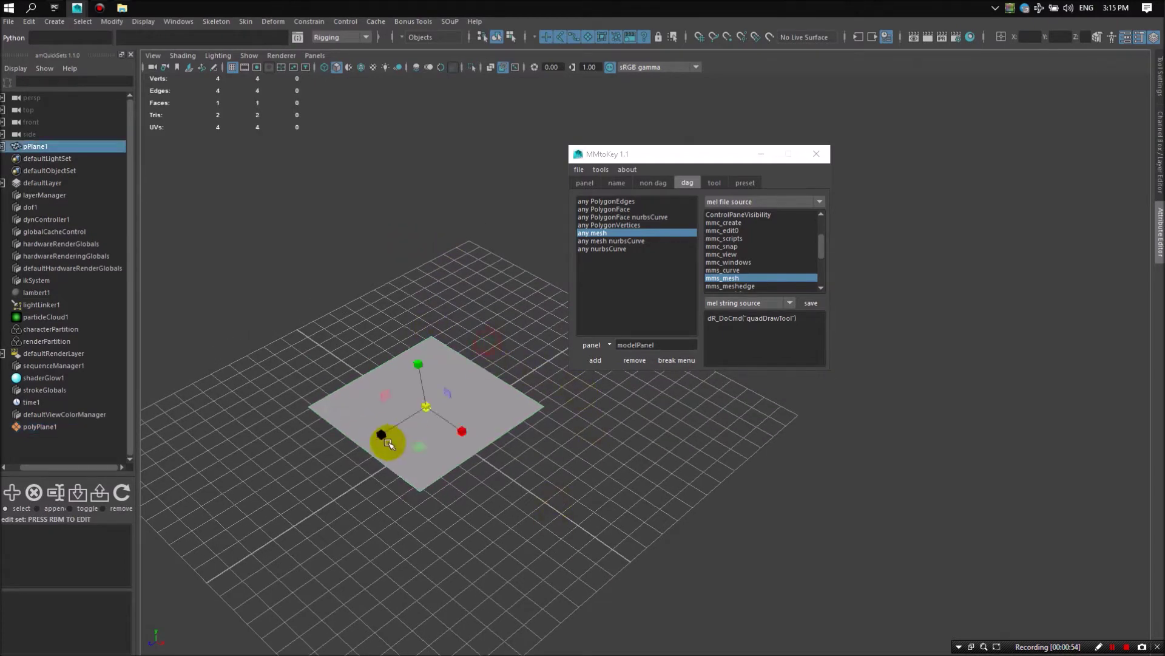
Add a dag key for the modelPanel panel with the plane's mesh type
click(595, 362)
alt+middle_drag(534, 361, 465, 307)
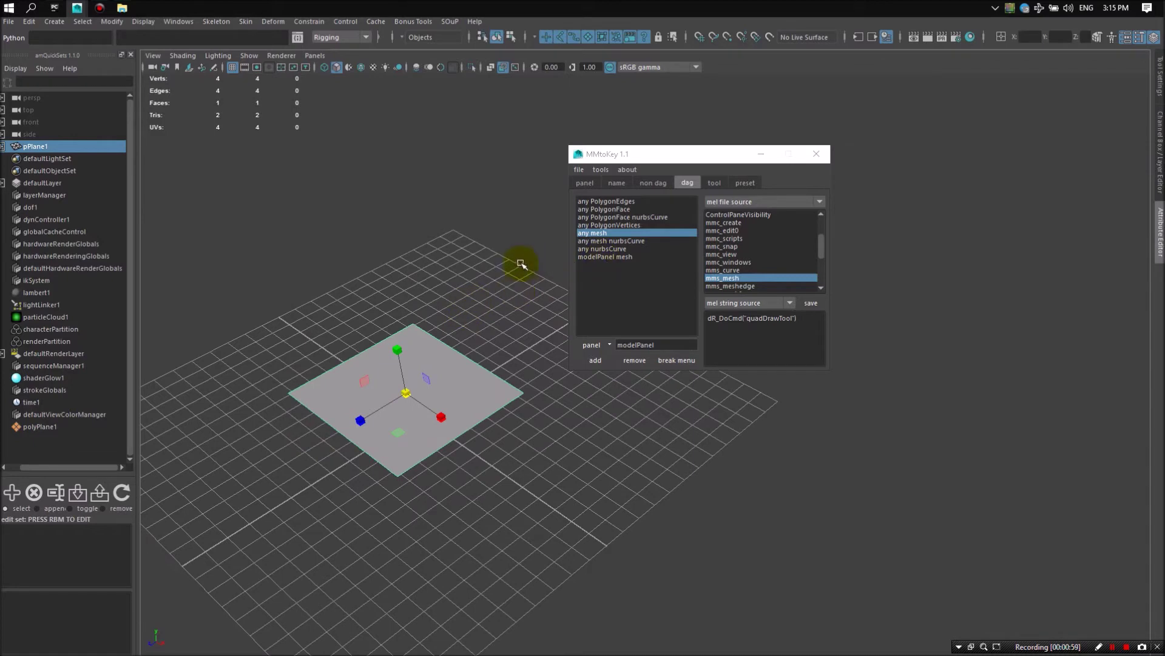
alt+middle_drag(442, 279, 463, 261)
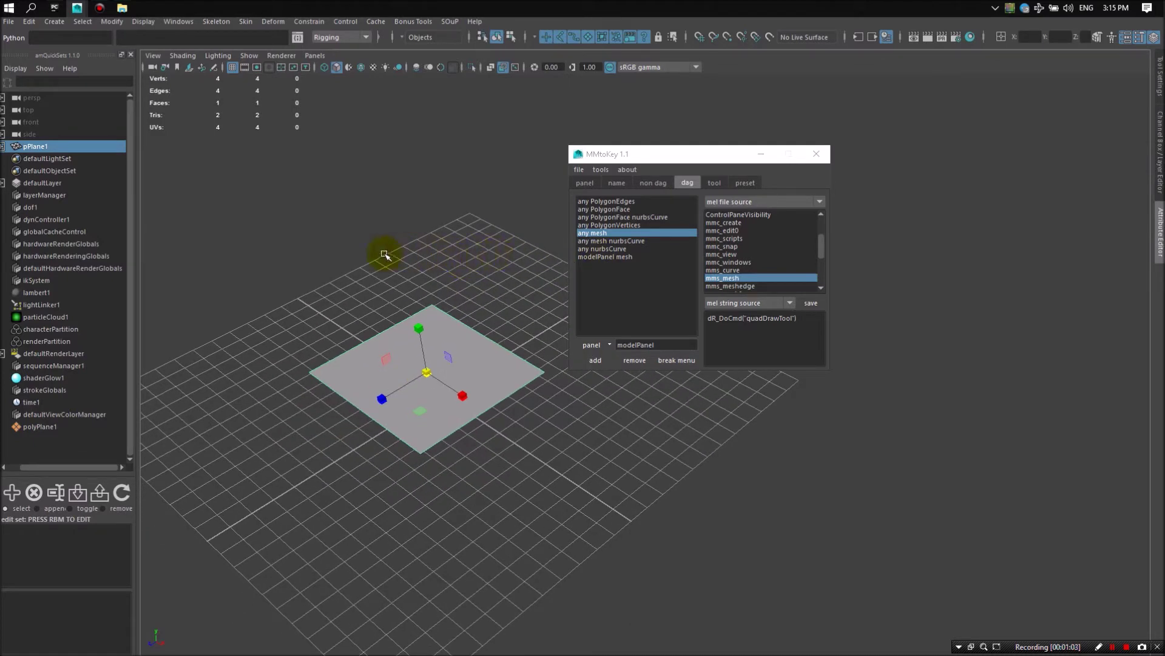
alt+middle_drag(385, 255, 373, 269)
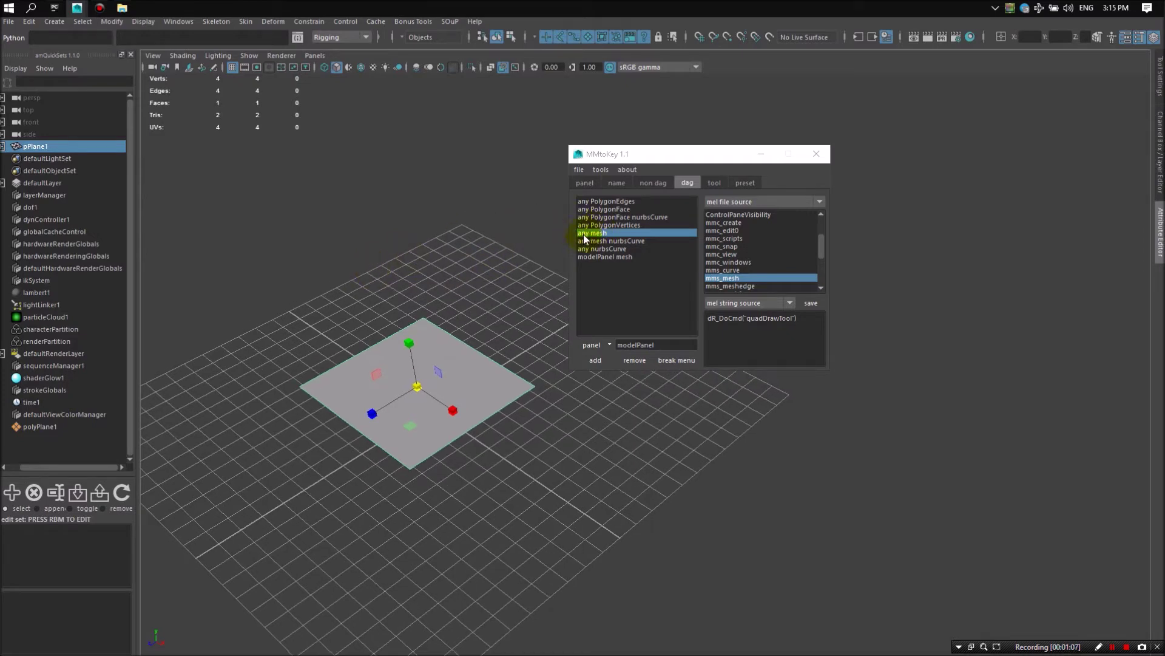
alt+middle_drag(489, 255, 411, 273)
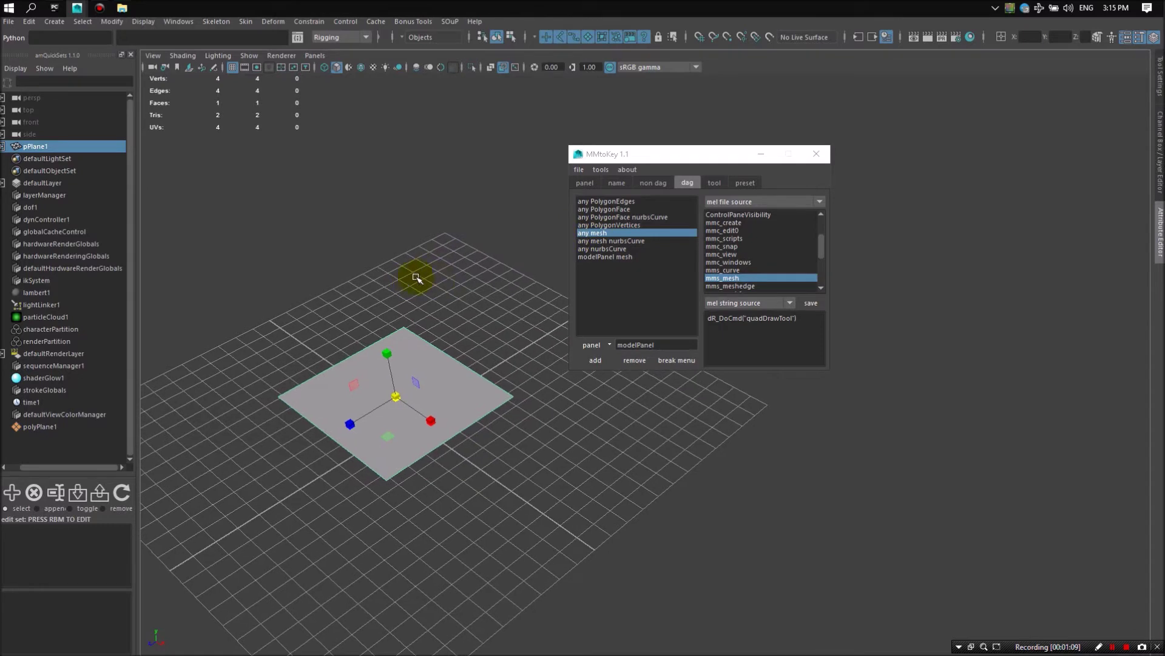
Assign the mmc_create mel file as the menu source of the modelPanel mesh key
click(617, 256)
scroll(707, 259, down, 3)
scroll(718, 271, up, 5)
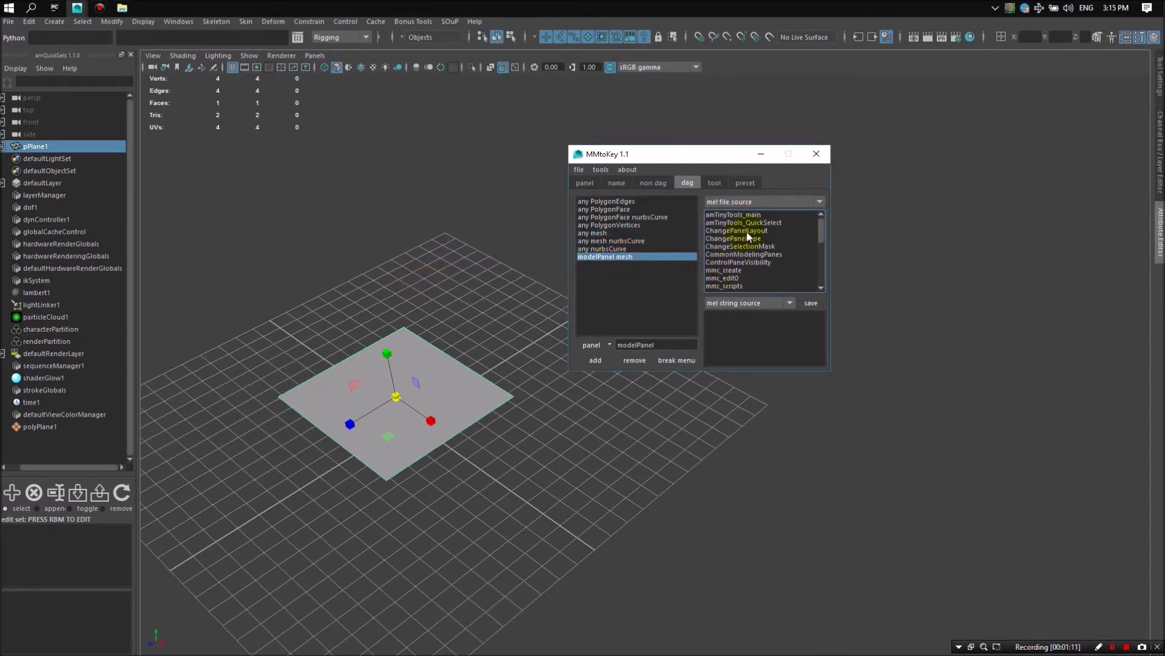
click(735, 271)
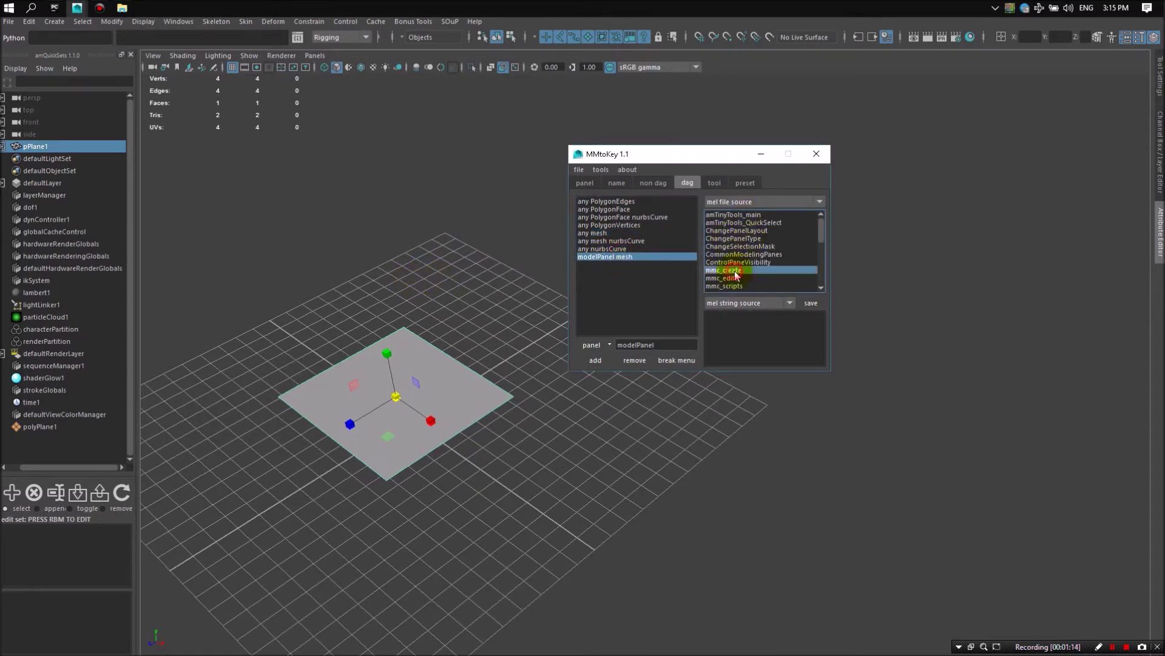
Select the any mesh key, open the UV Editor and display the marking menu for the selected plane over it
click(607, 232)
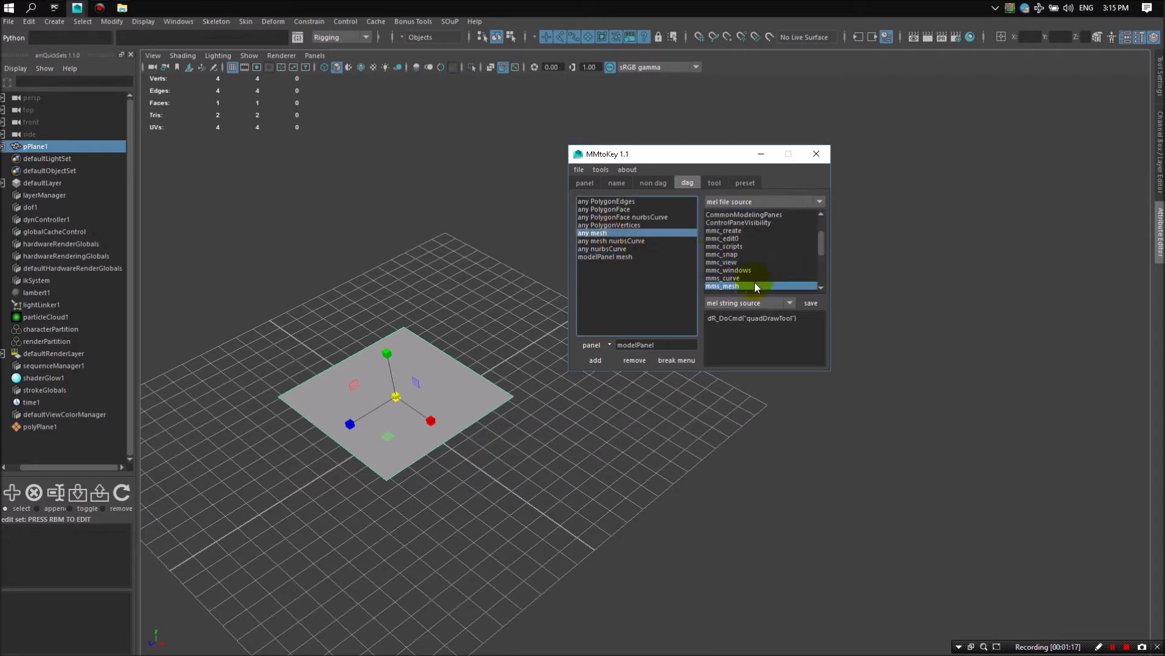
alt+middle_drag(396, 219, 395, 258)
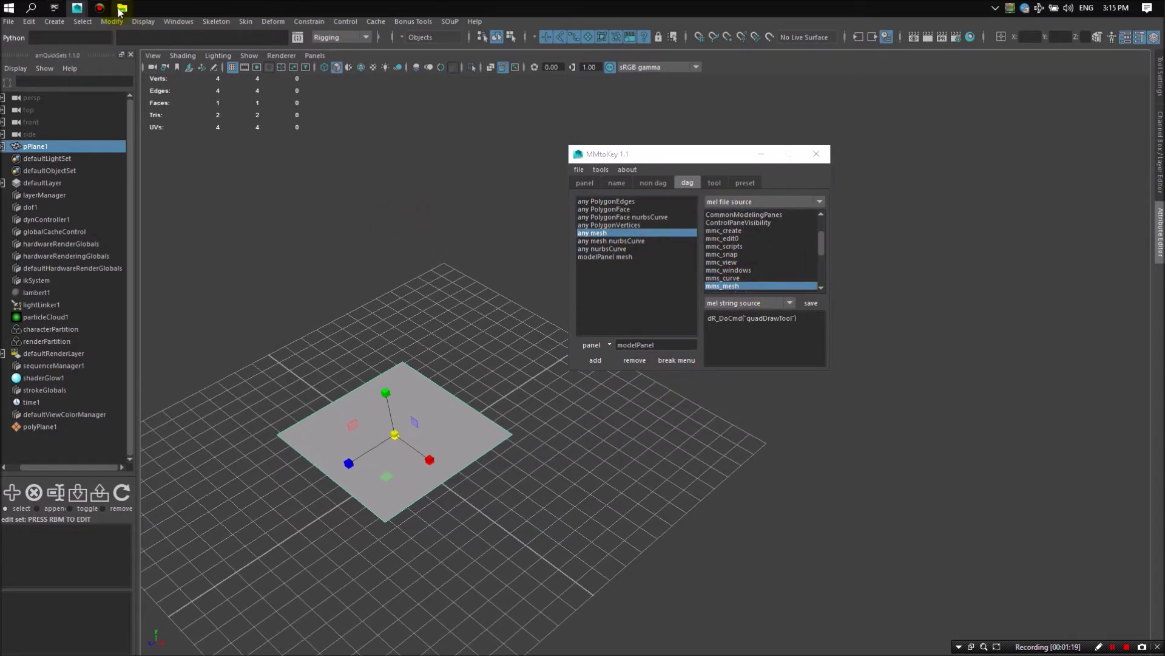
click(177, 23)
click(233, 203)
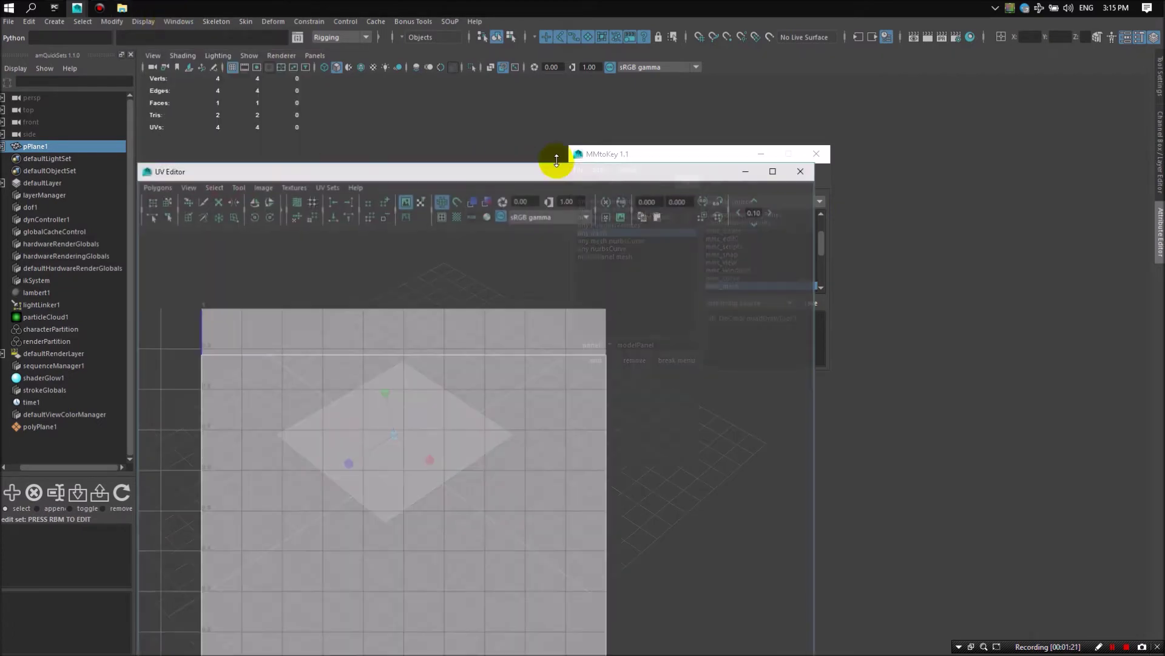
drag(495, 174, 833, 128)
right_click(663, 283)
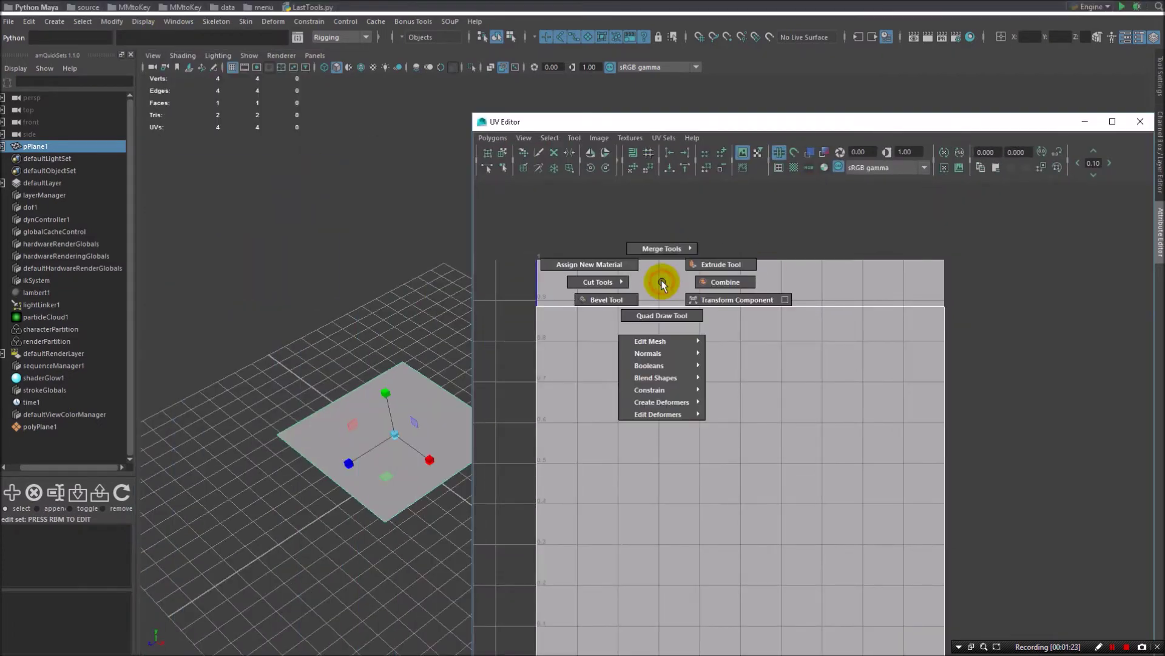
mouse_move(663, 282)
shift+right_down()
mouse_move(650, 210)
mouse_move(662, 283)
shift+right_up()
Move the UV Editor out of the way and display the create marking menu in the perspective viewport
click(709, 124)
drag(709, 124, 854, 547)
alt+middle_drag(365, 220, 388, 213)
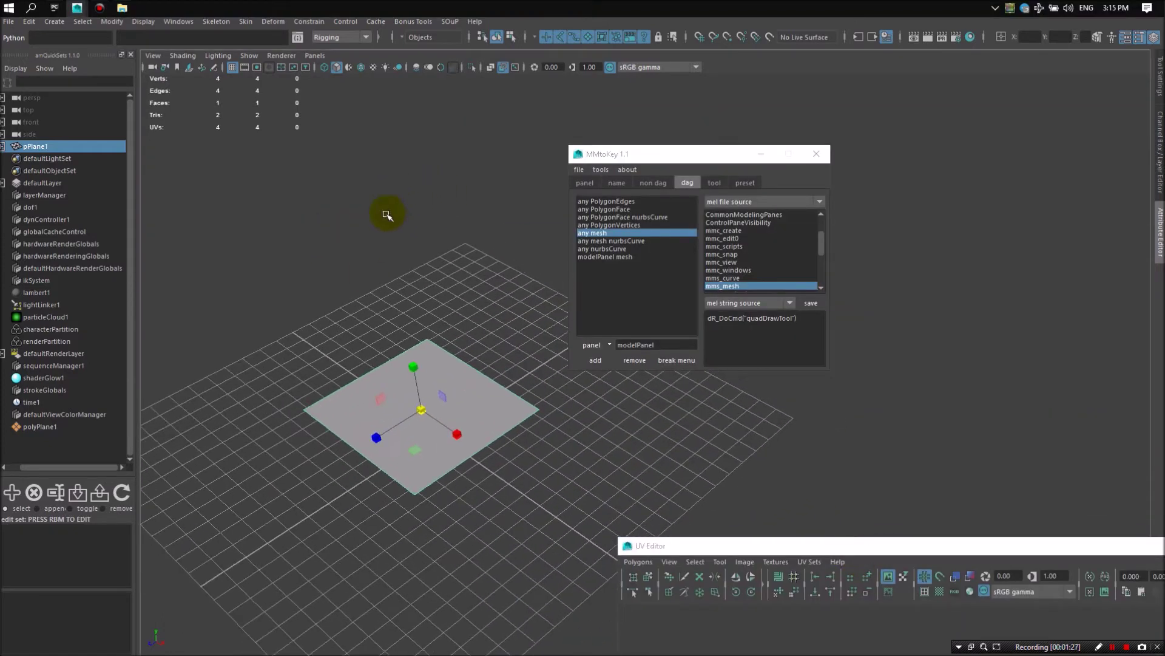
click(343, 232)
click(456, 419)
right_click(388, 208)
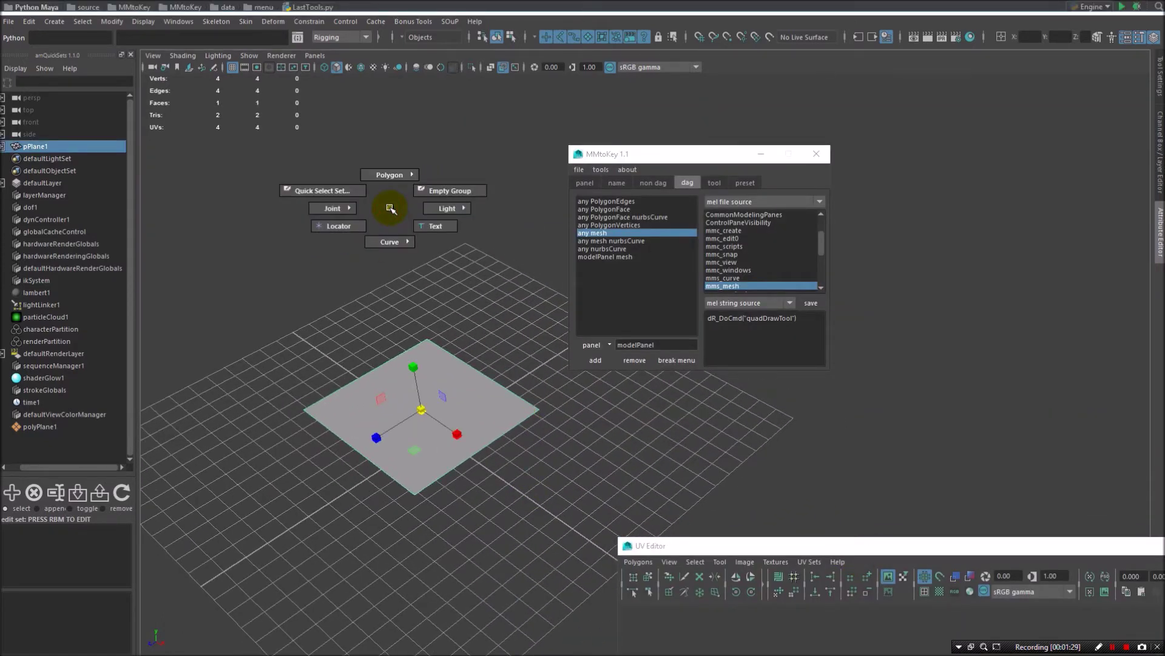
mouse_move(391, 208)
right_down()
mouse_move(381, 131)
mouse_move(366, 199)
mouse_move(390, 208)
right_up()
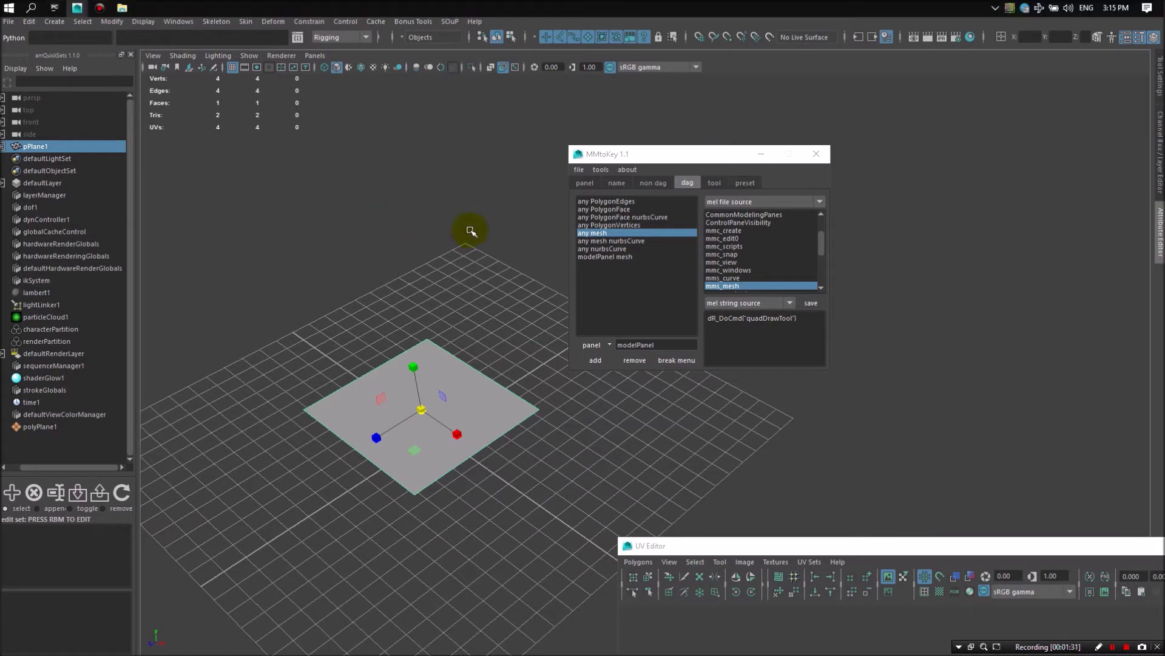
alt+middle_drag(471, 231, 441, 258)
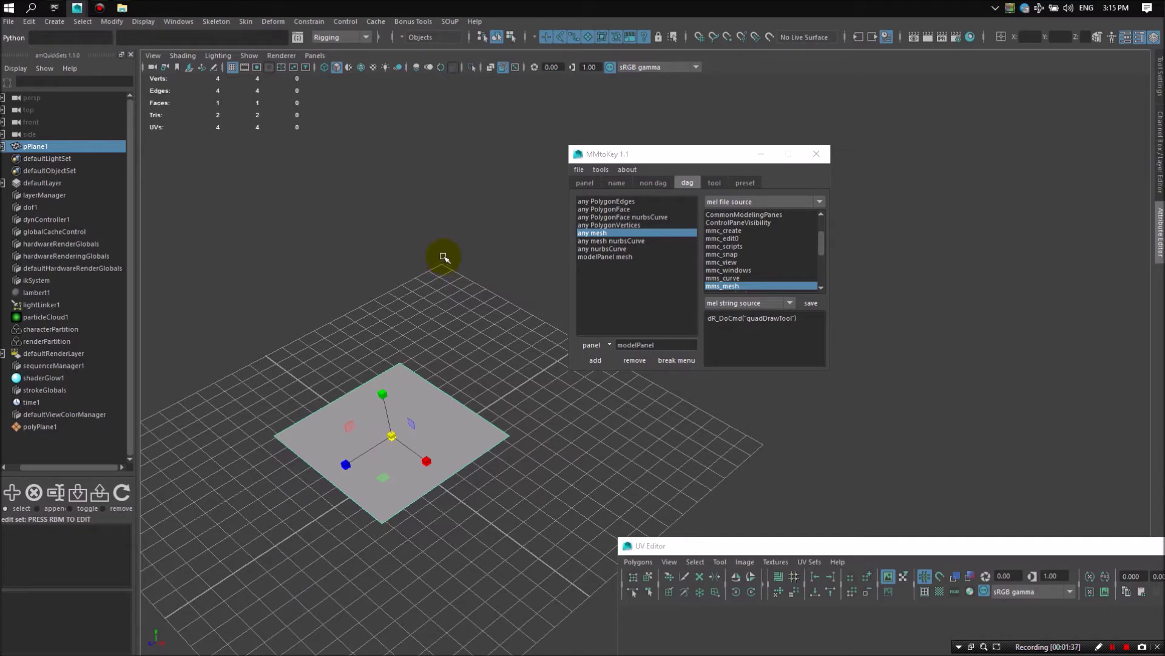
Change the panel name to modelPanel4, add a mesh dag key for it and select that key
click(659, 344)
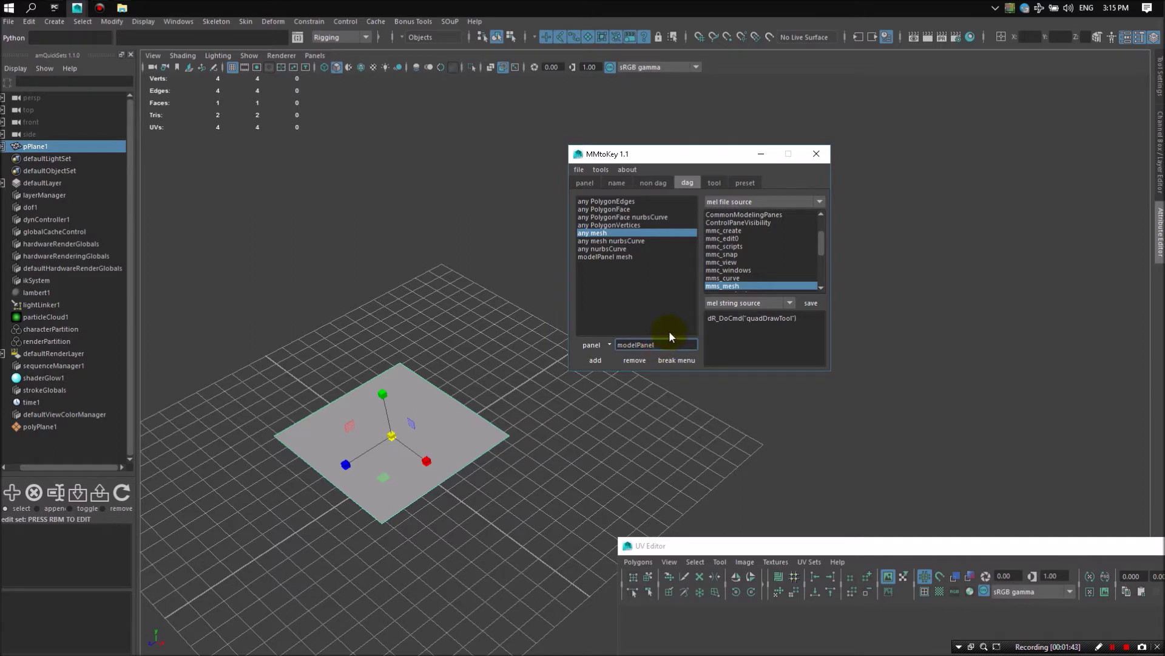
text(4)
click(595, 360)
alt+middle_drag(447, 276, 396, 281)
click(626, 264)
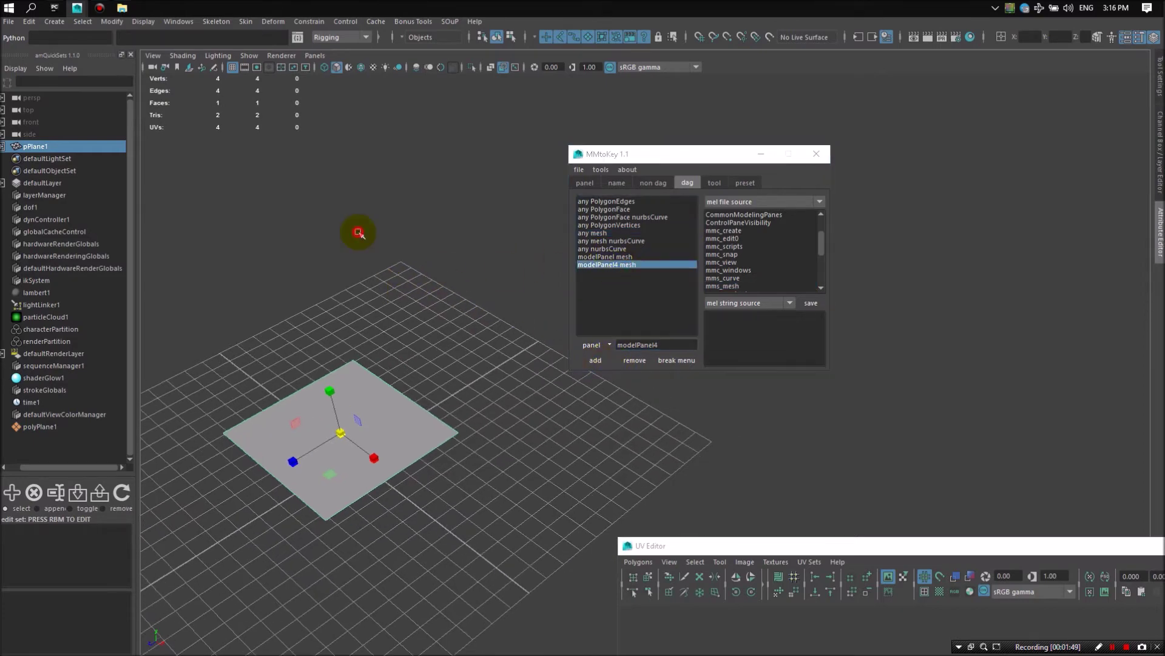
click(351, 229)
key(space)
drag(686, 153, 437, 178)
click(768, 231)
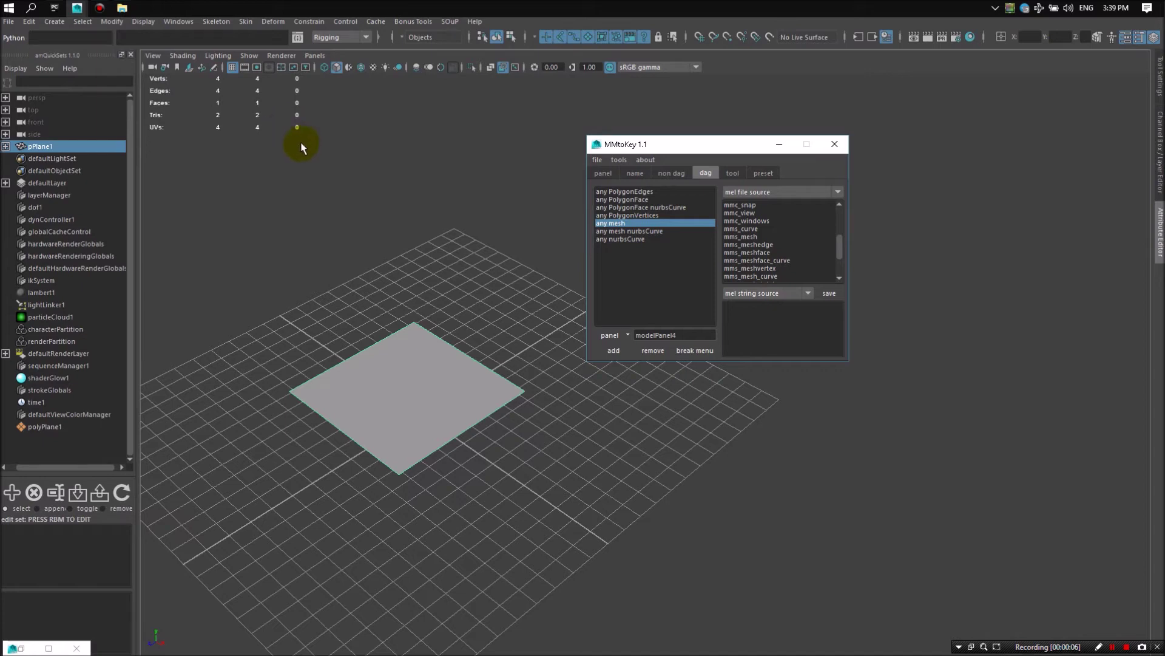
Switch to PyCharm, open LastTool.py from the command folder and examine its run function
click(63, 6)
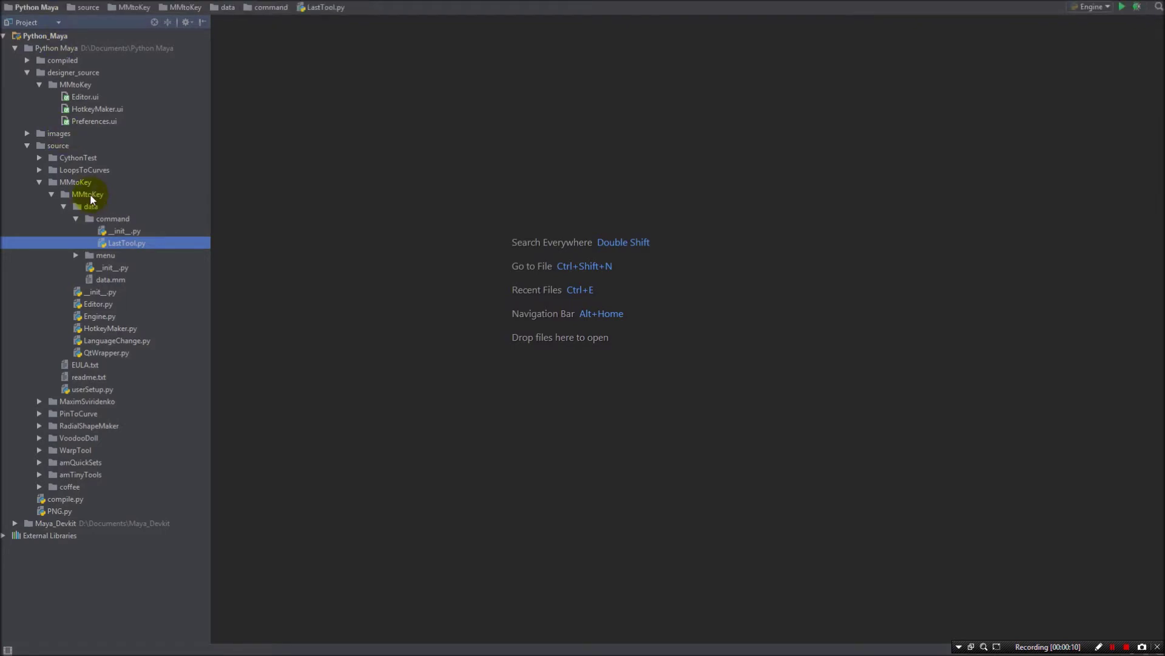
double_click(138, 243)
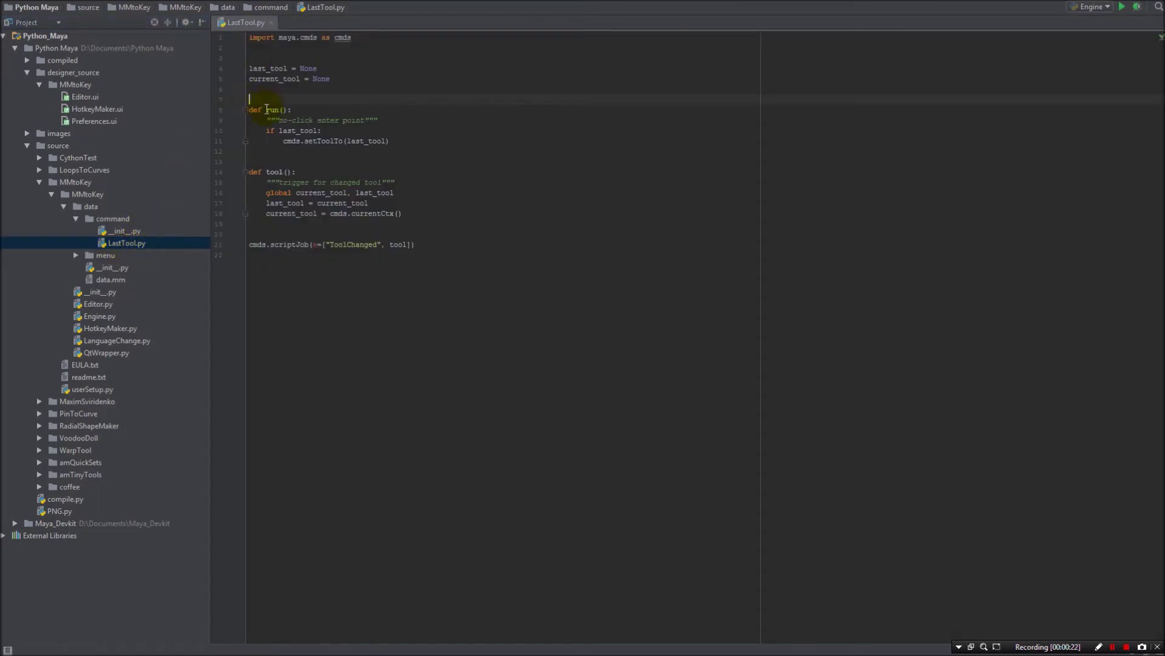
click(287, 109)
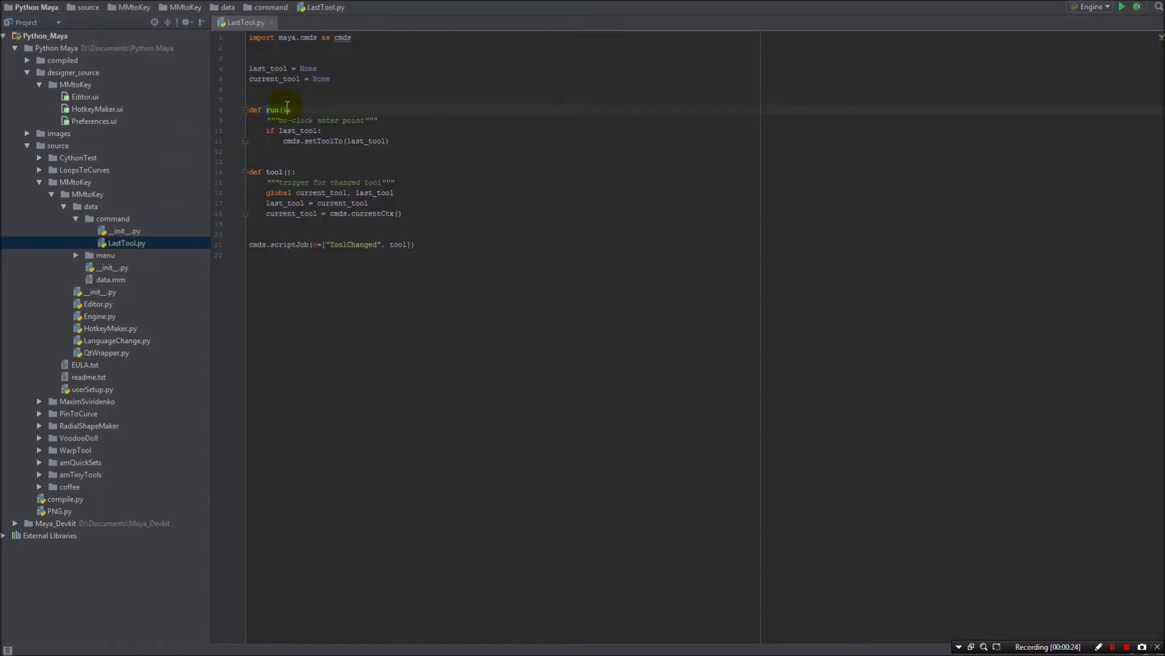
key(ctrl+w)
key(ctrl+shift+w)
click(287, 100)
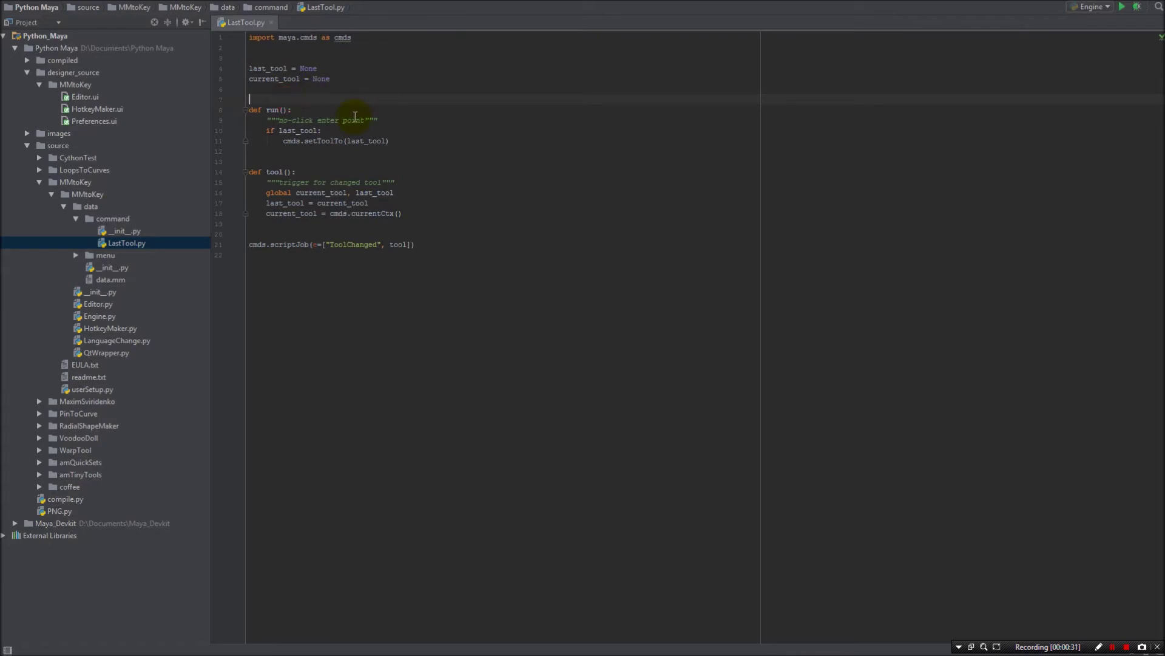
Switch back to Maya and set the any mesh key's source type to python module, using the LastTools module
key(alt+Tab)
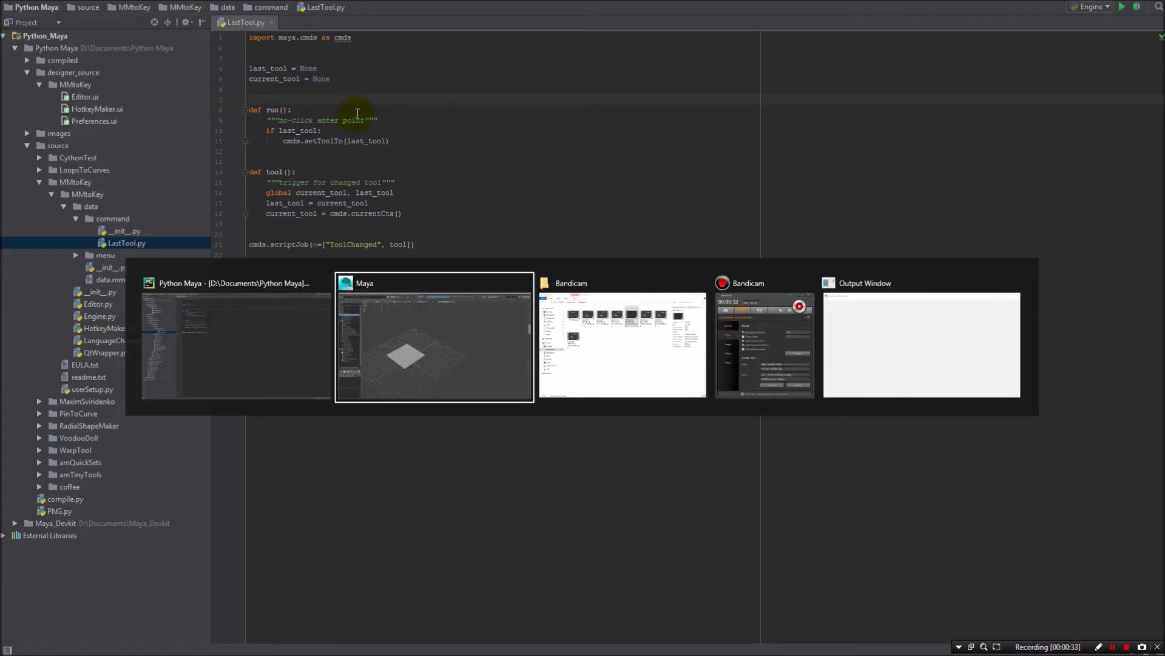
alt+middle_drag(430, 170, 427, 197)
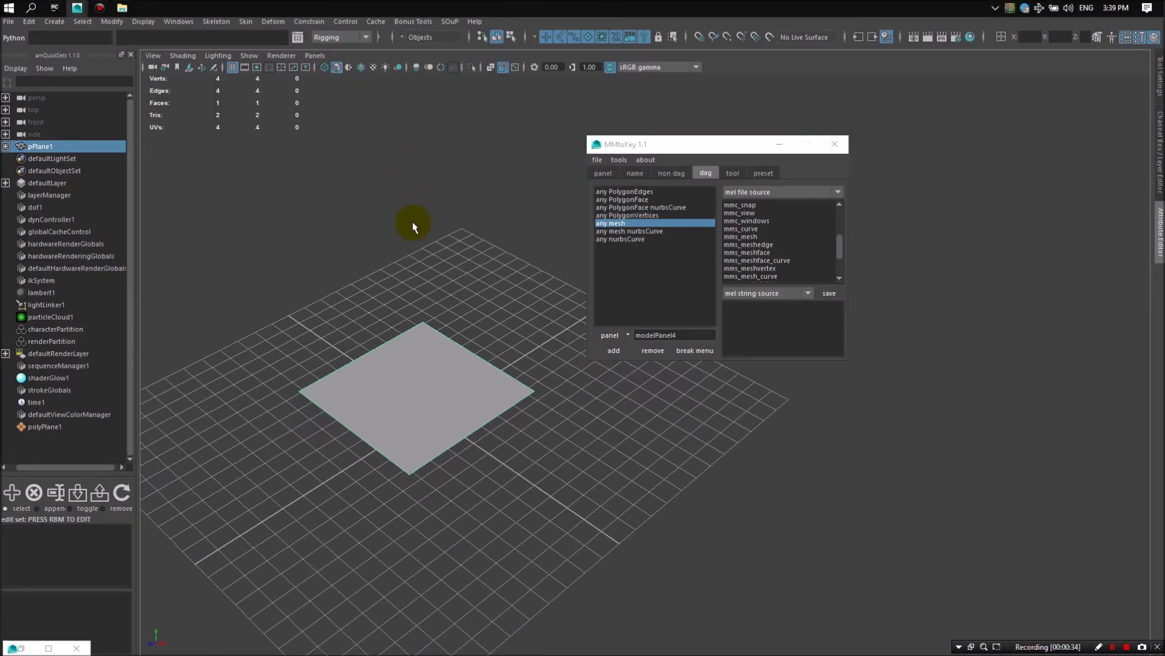
click(395, 248)
click(747, 192)
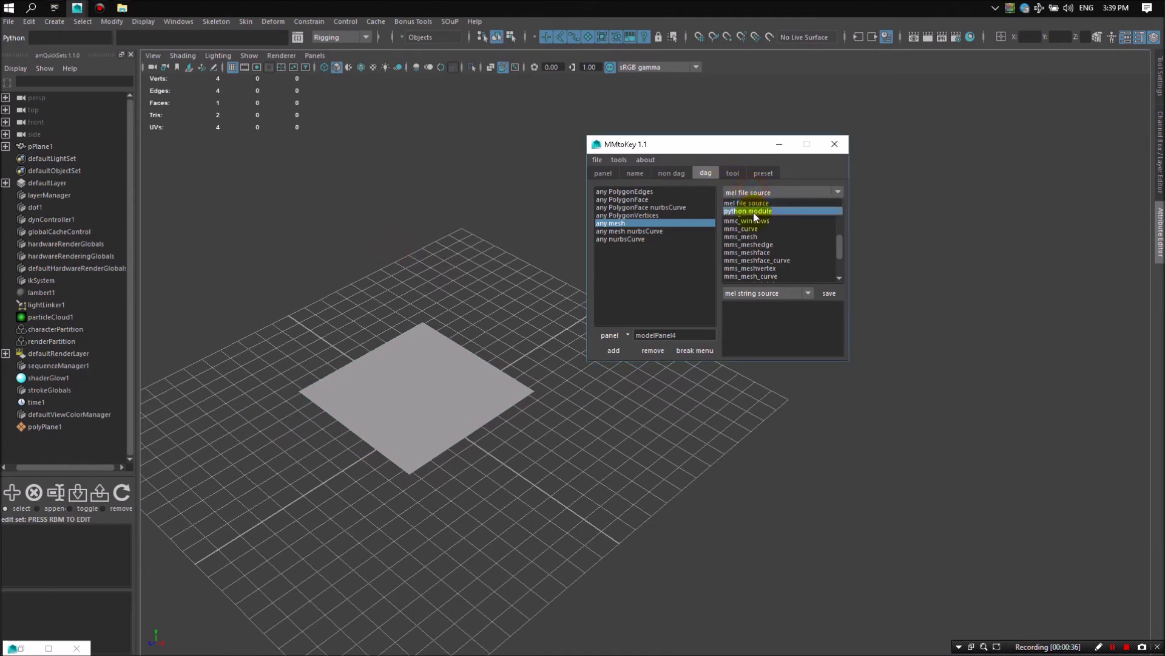
click(755, 209)
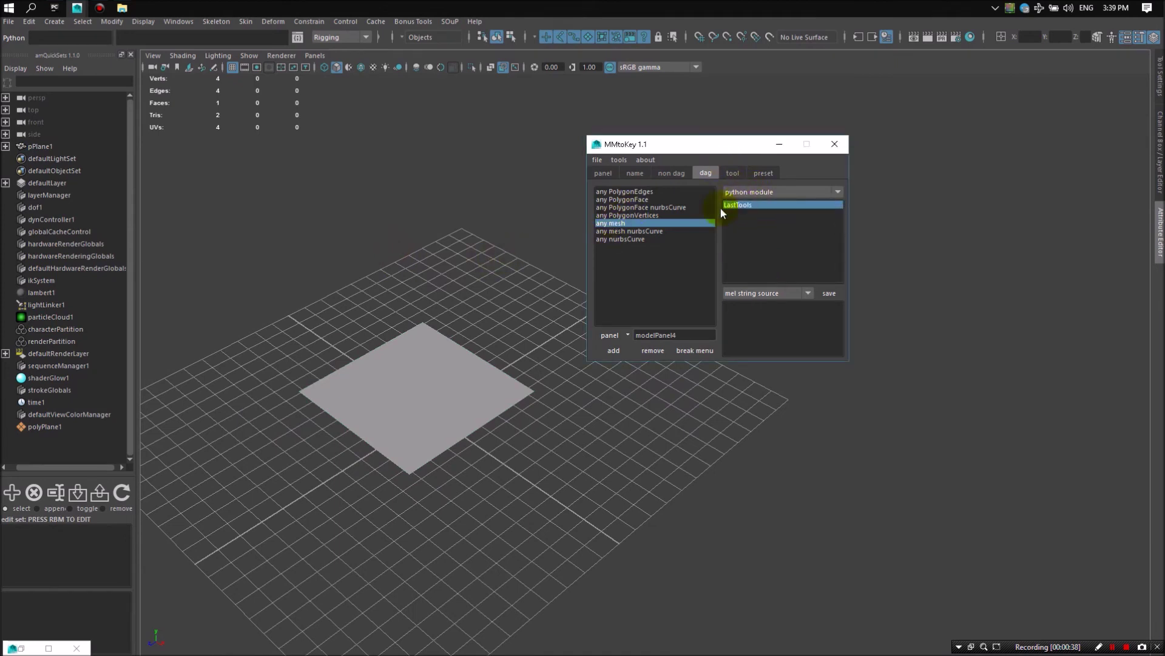
Reselect the polygon plane and display the LastTools marking menu in the viewport
click(368, 242)
alt+middle_drag(378, 297, 369, 304)
drag(369, 304, 471, 365)
alt+middle_drag(430, 265, 419, 288)
click(428, 253)
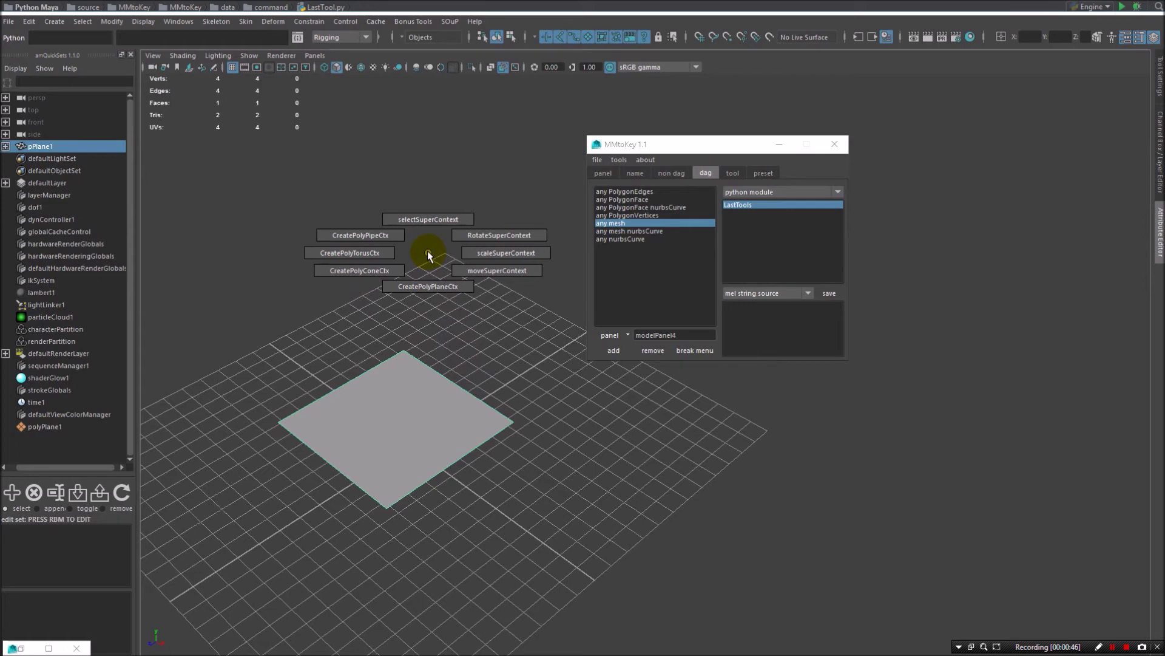
Set the any mesh key's second source type to python module, using the LastTool module, and try it in the viewport
mouse_move(427, 254)
mouse_down()
mouse_move(486, 226)
mouse_move(489, 252)
mouse_move(429, 279)
mouse_move(363, 252)
mouse_move(391, 222)
mouse_move(425, 229)
mouse_move(427, 256)
mouse_move(428, 243)
mouse_move(494, 234)
mouse_move(419, 252)
mouse_up()
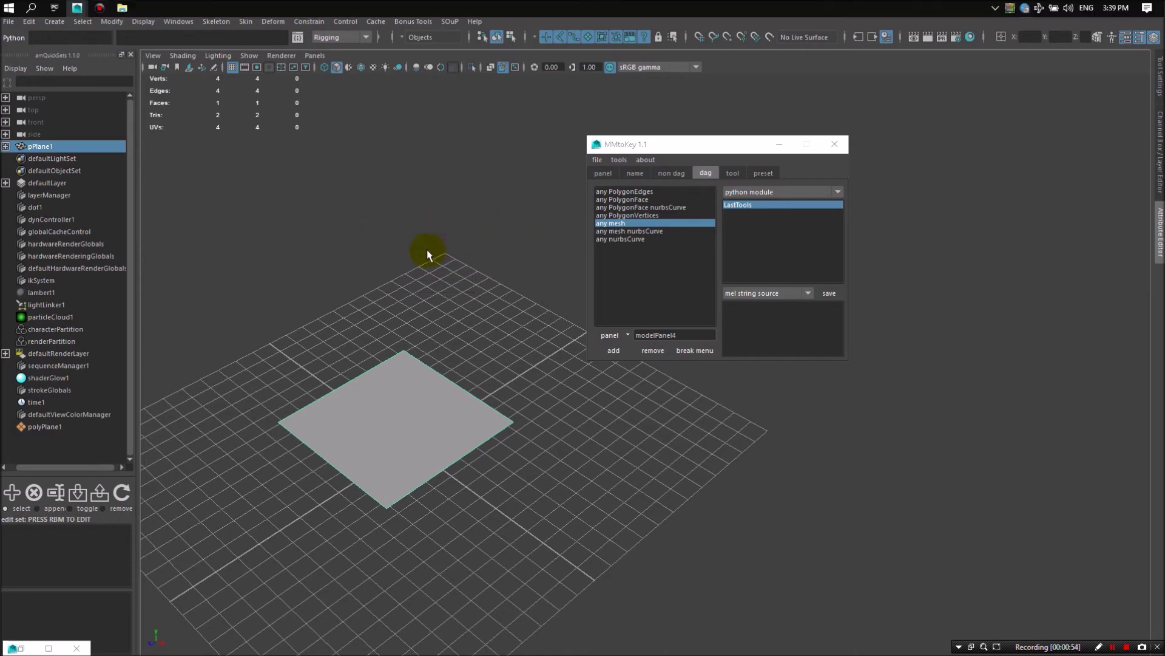
click(748, 294)
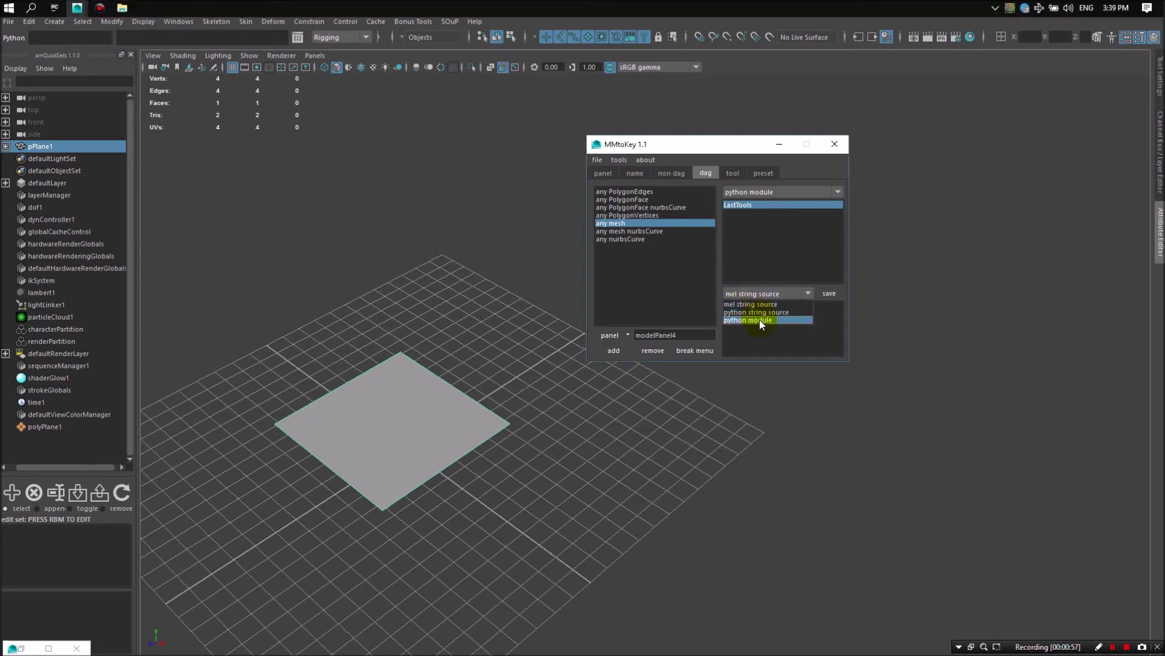
click(758, 320)
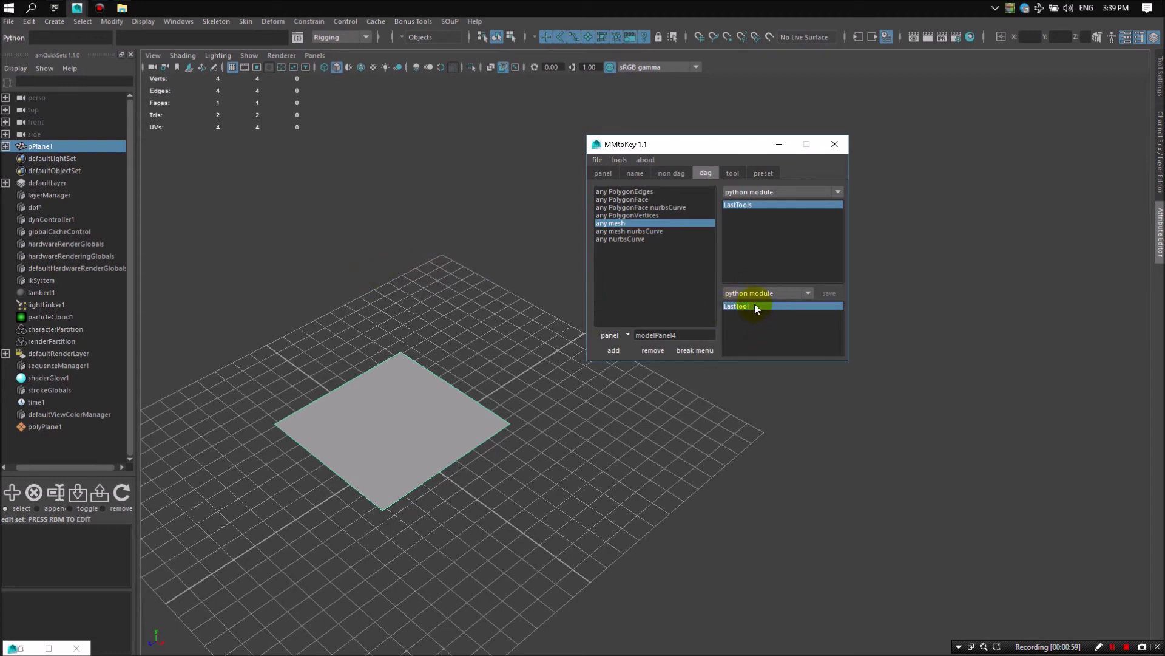
alt+middle_drag(444, 286, 437, 293)
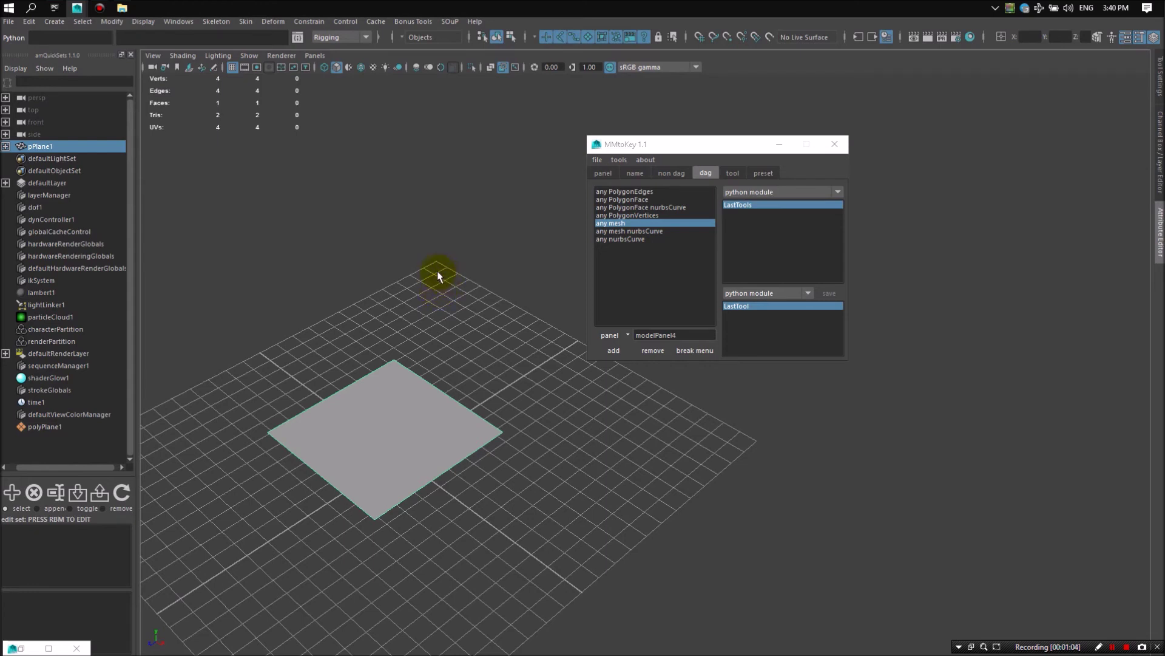
alt+middle_drag(438, 272, 469, 240)
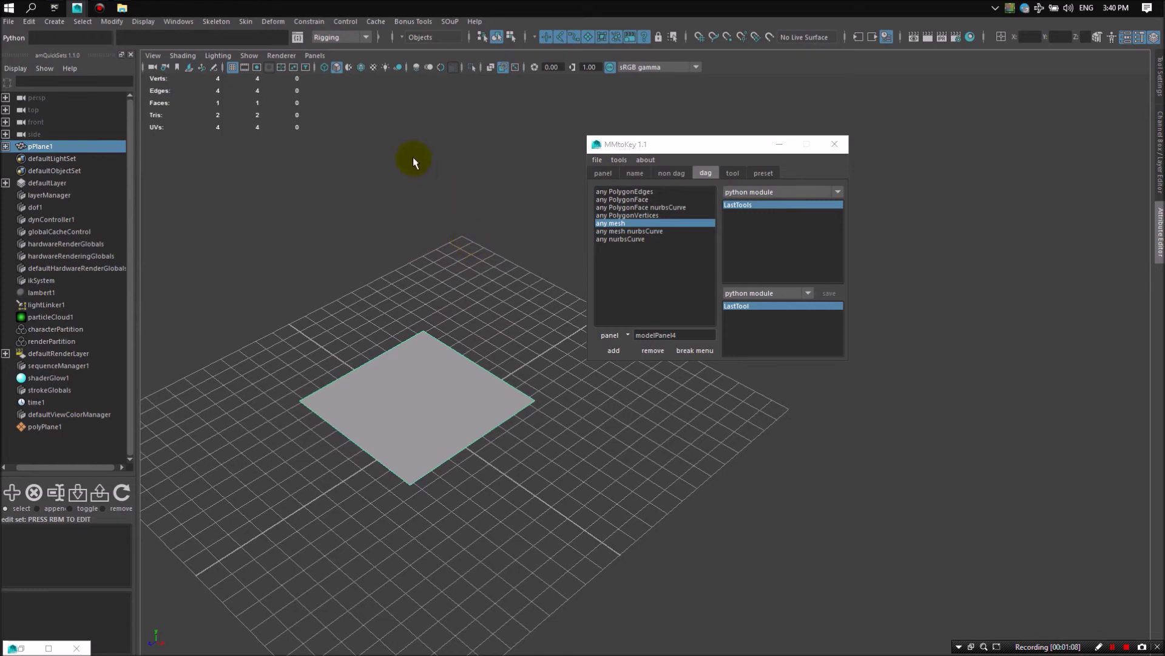
Export the MMtoKey setup as a zip file named archive in D:\Documents
drag(626, 144, 691, 135)
click(665, 146)
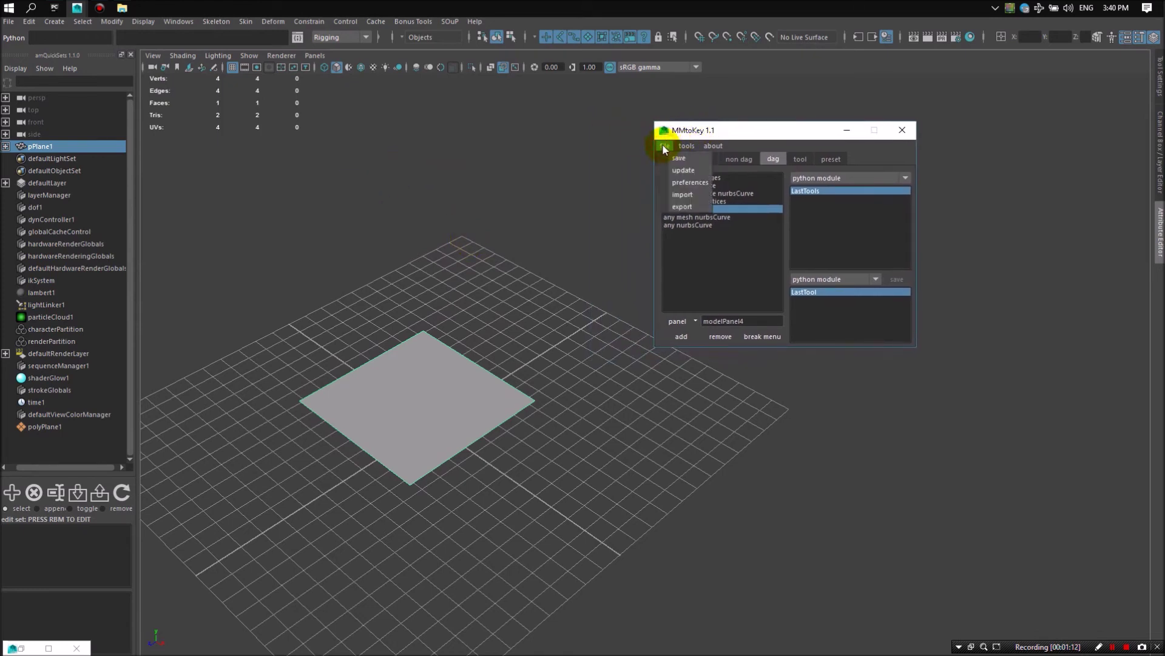
click(680, 206)
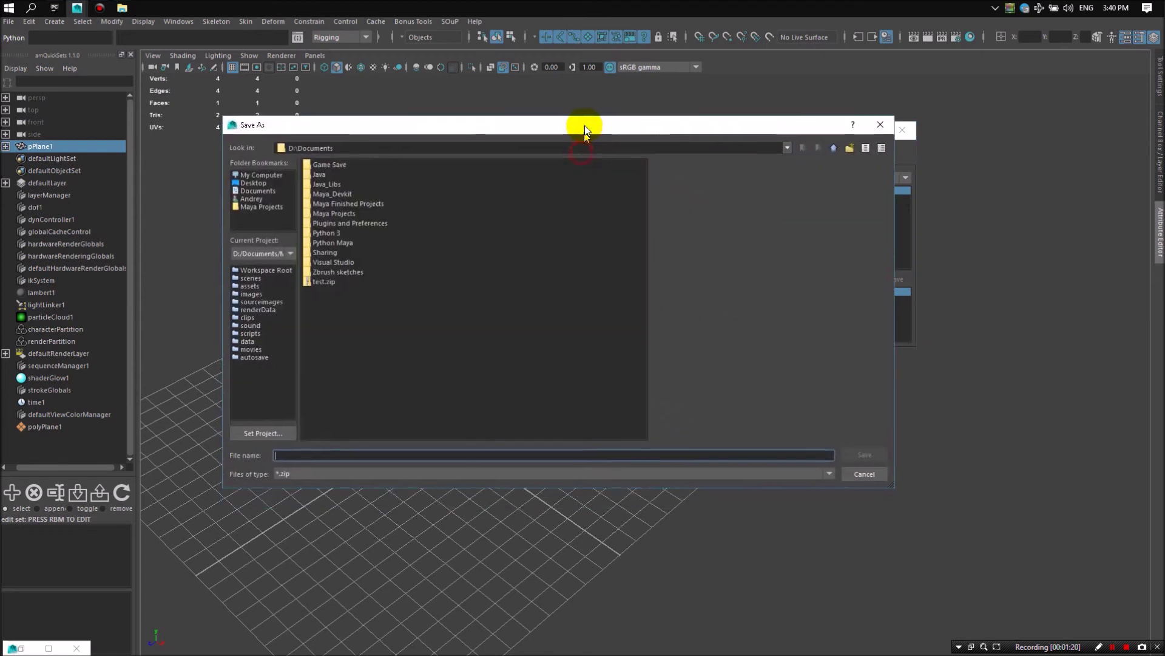
drag(585, 127, 585, 106)
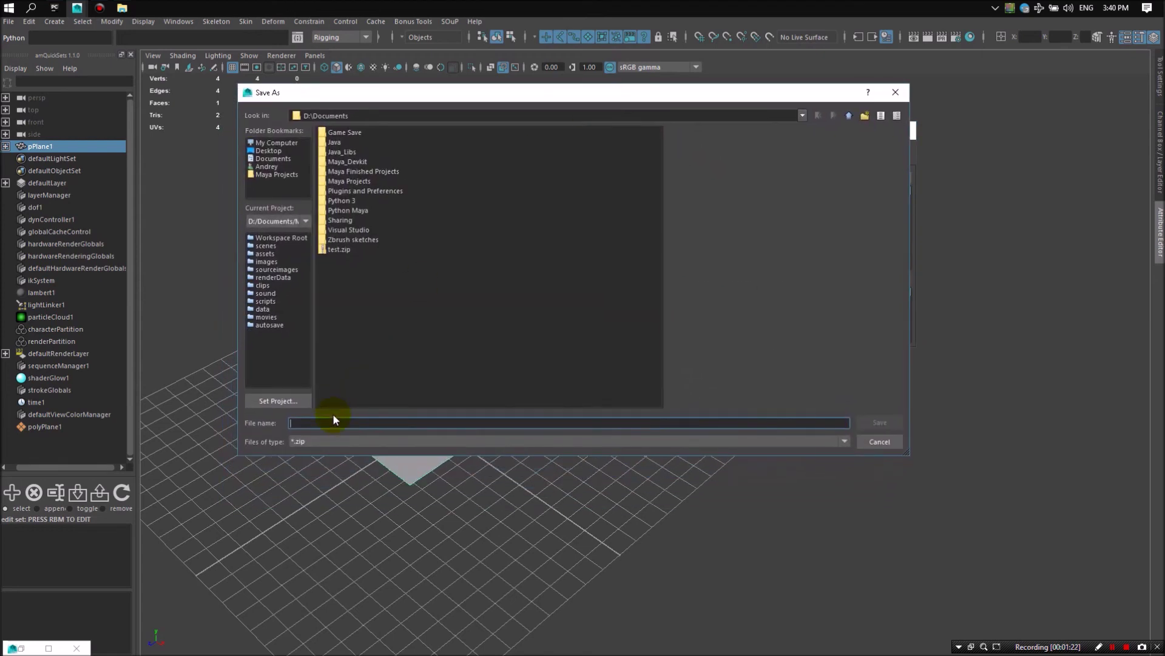
text(archive)
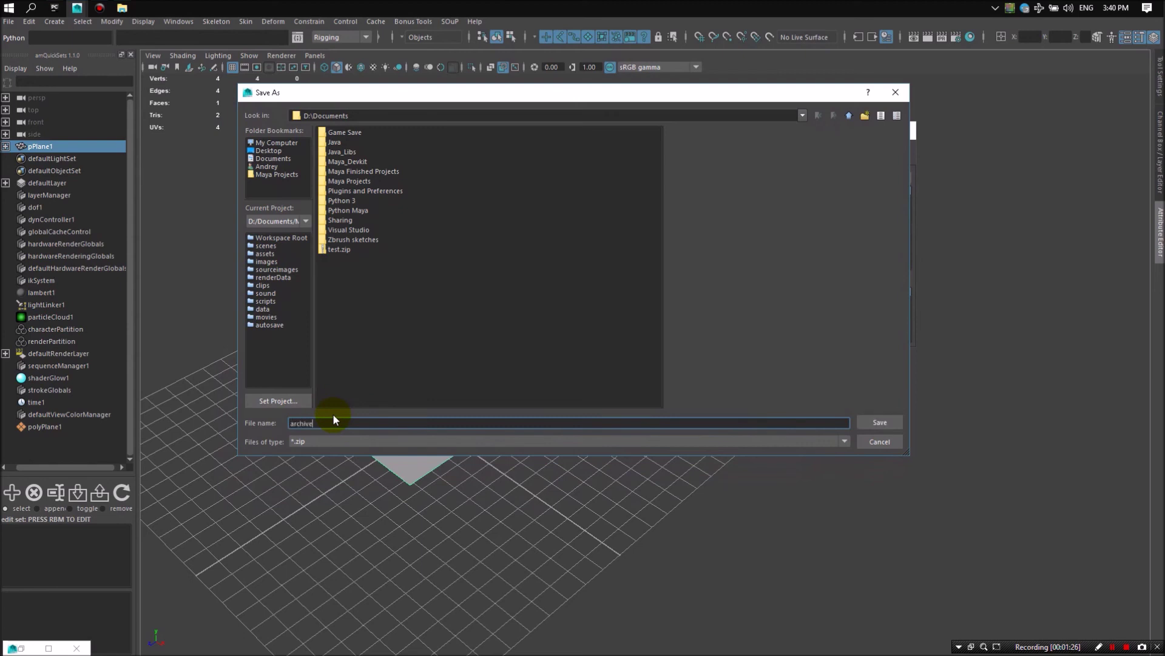
key(Return)
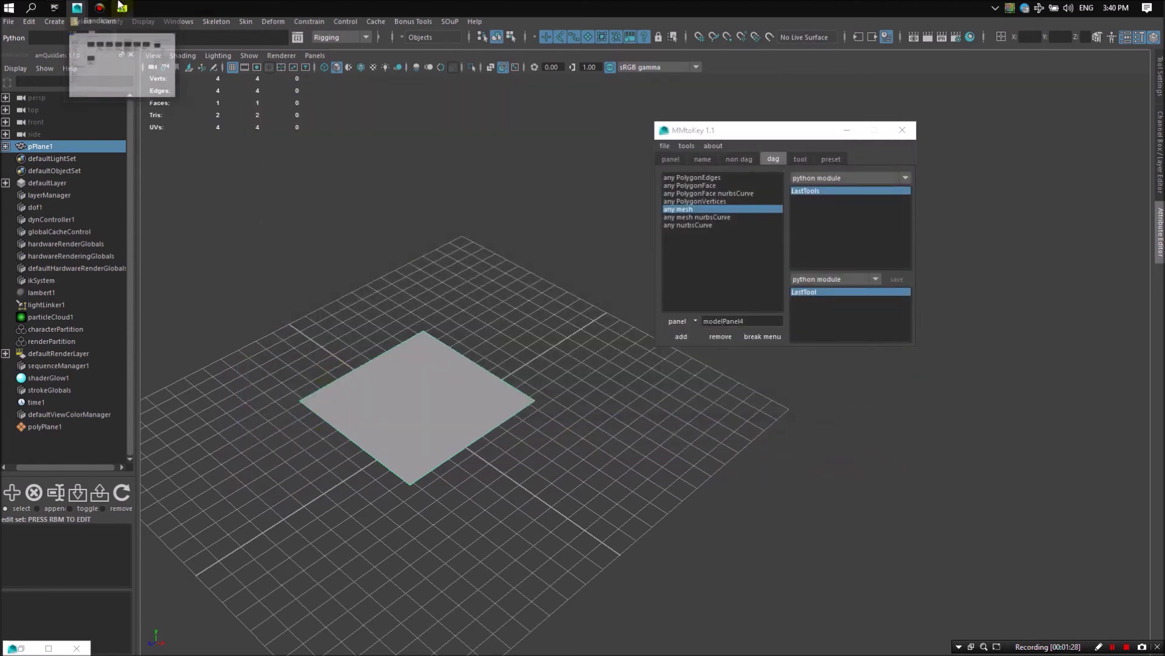
Switch to File Explorer, open archive.zip in D:\Documents, examine its markingMenus and data folders, and close the window
click(297, 196)
key(super+e)
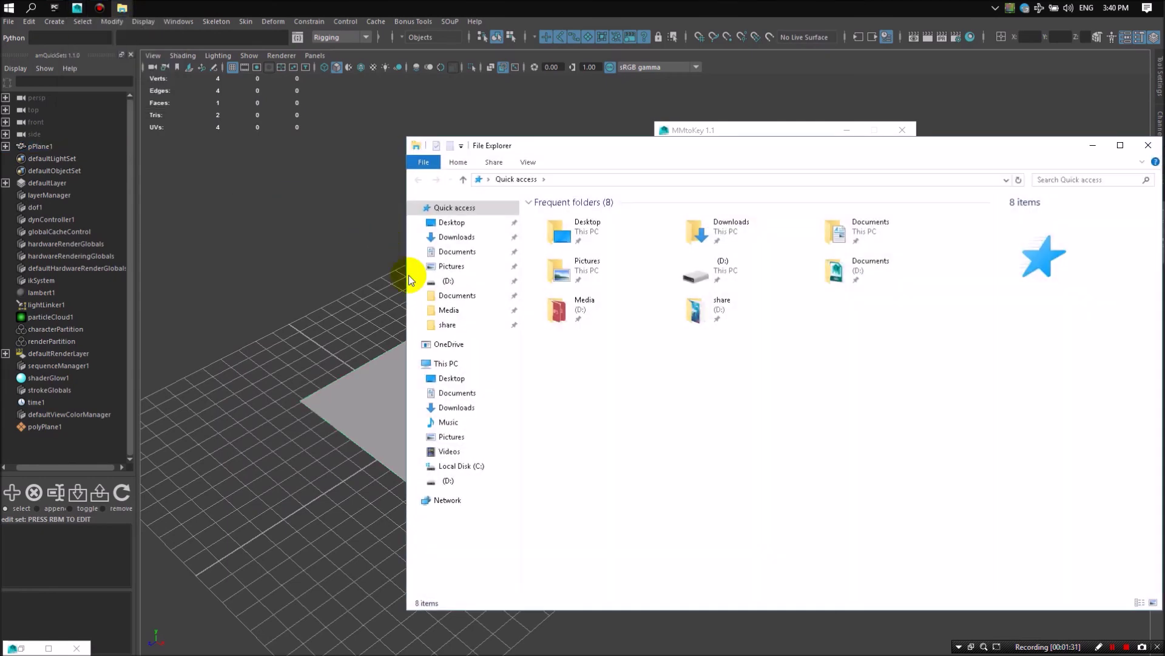
click(448, 300)
double_click(562, 242)
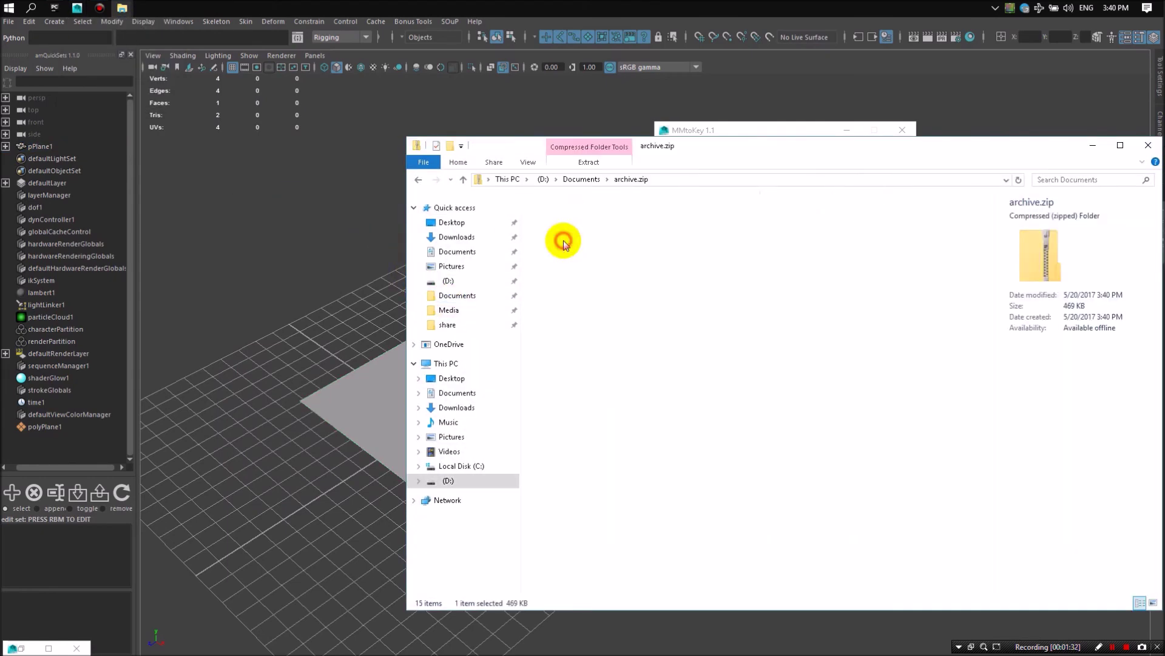
drag(648, 146, 451, 80)
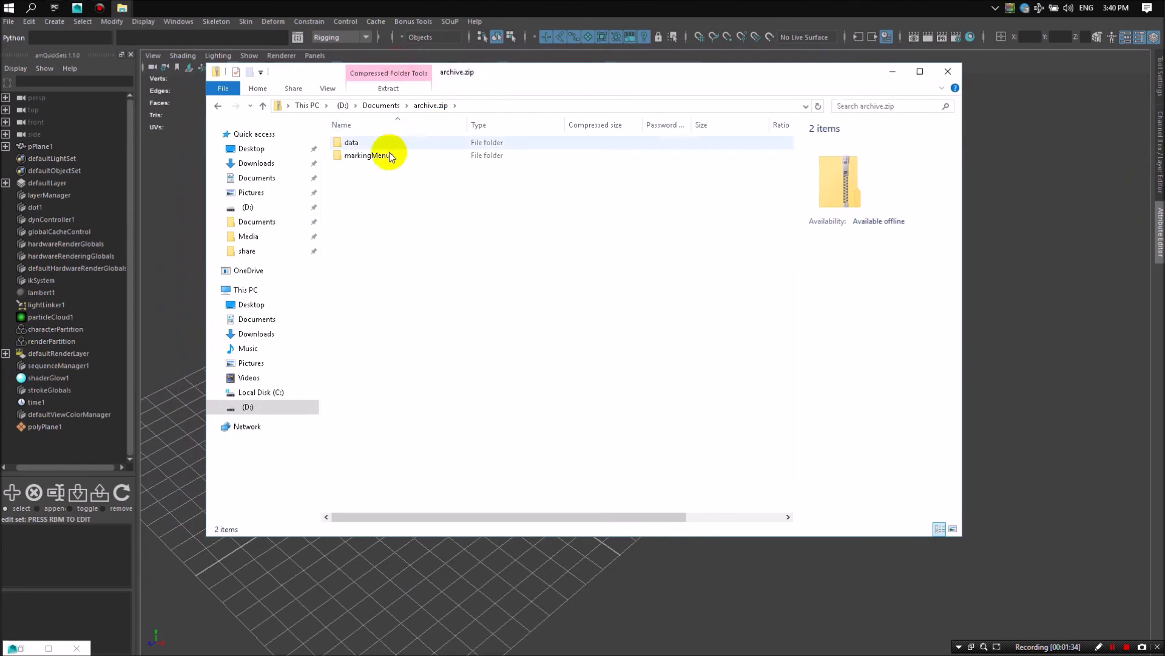
double_click(372, 159)
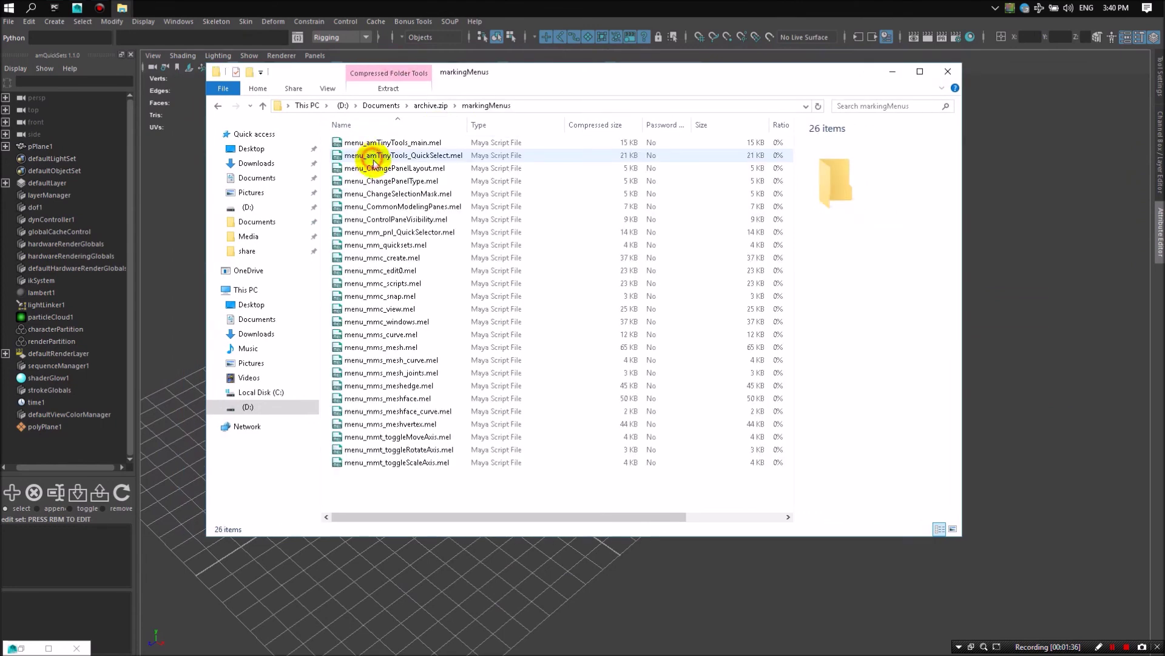
key(BackSpace)
double_click(383, 144)
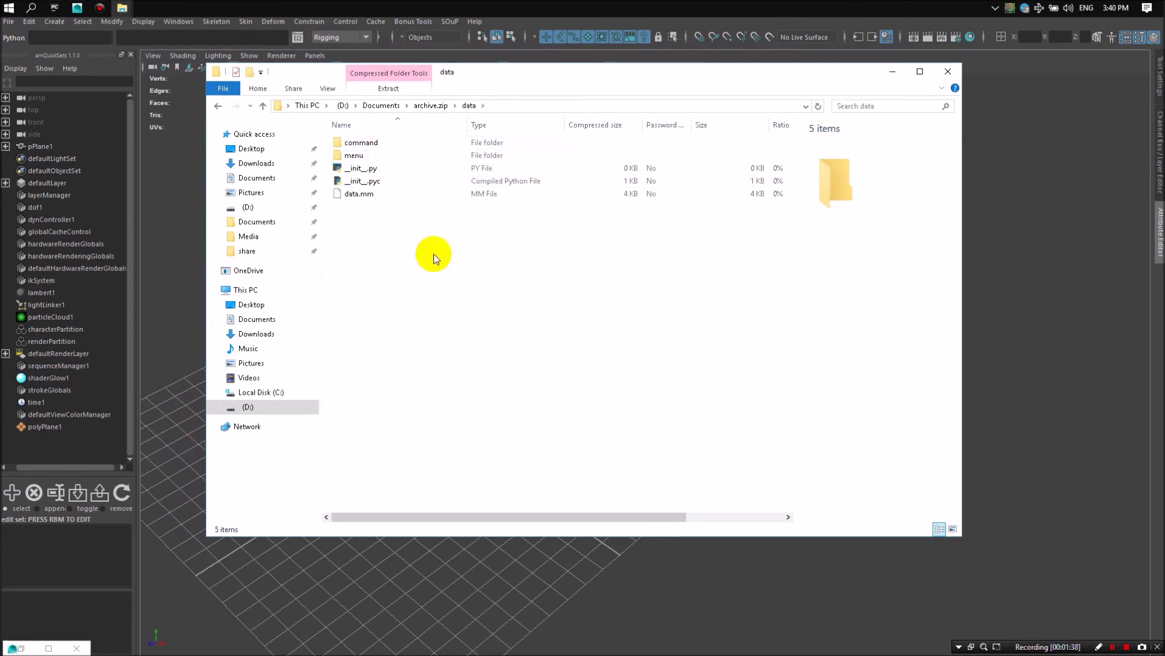
key(BackSpace)
click(946, 66)
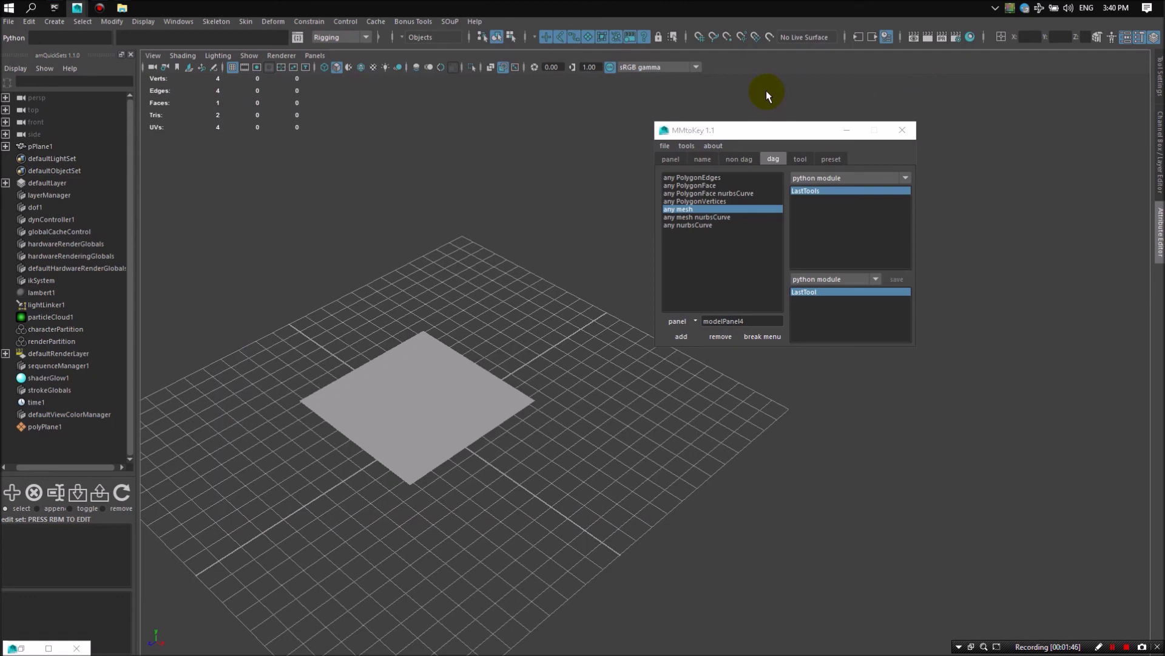
click(666, 148)
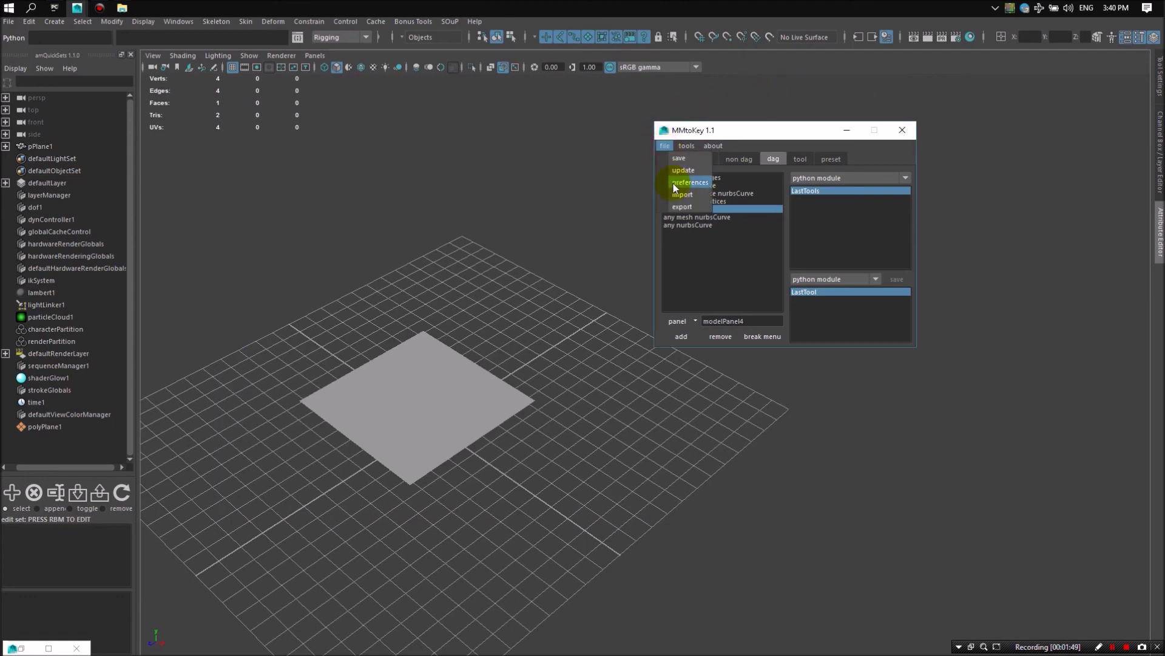
click(752, 129)
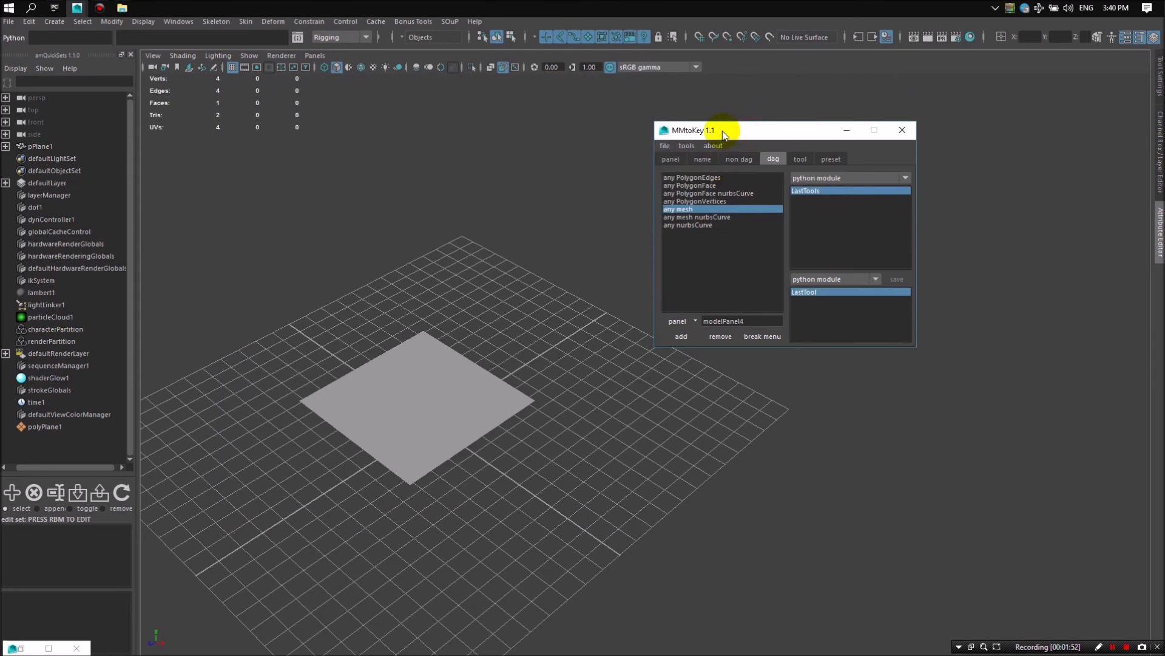